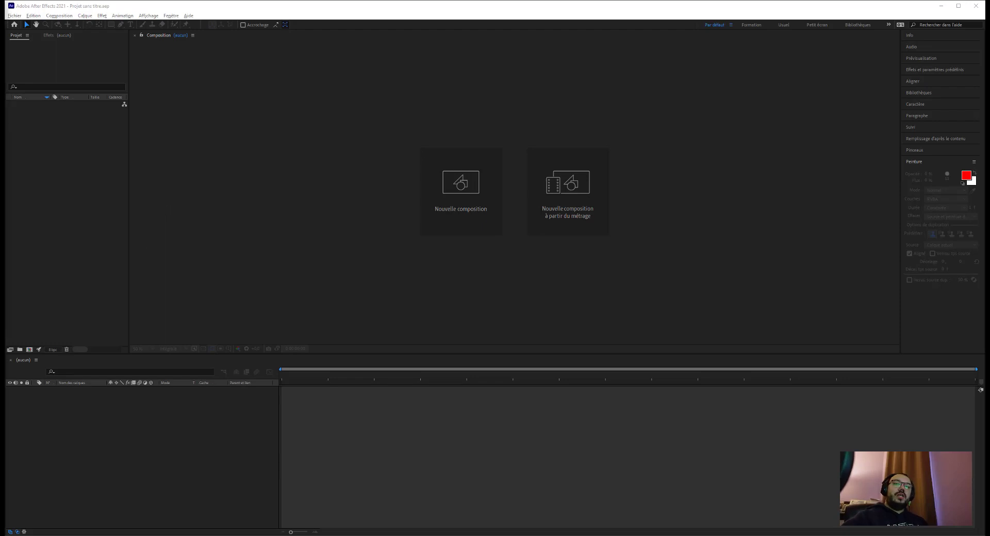
- Switch to File Explorer, browse to the Data (D:) drive and preview the long Adobe Stock screen-capture PNG
{"action": "key", "text": "alt+Tab"}
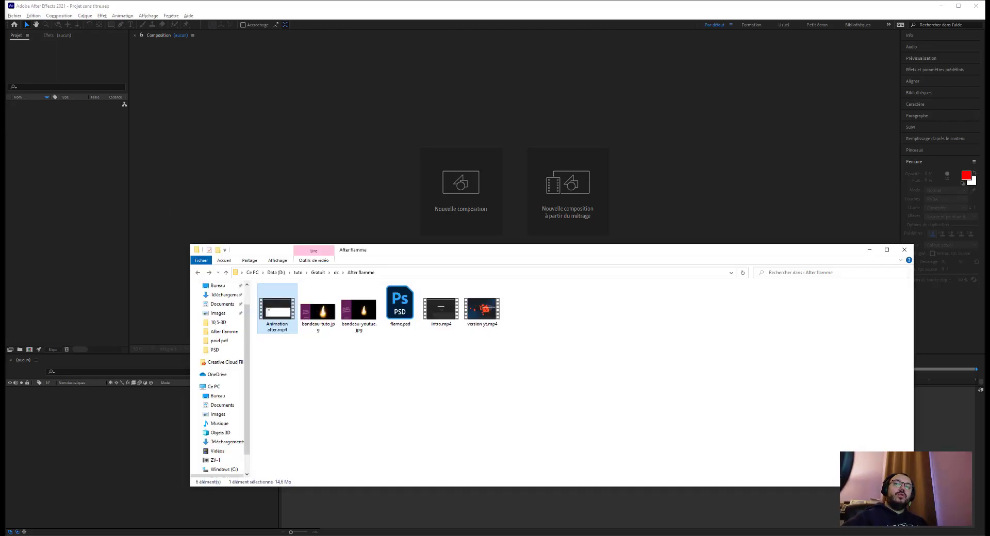
{"action": "left_click", "coordinate": [298, 272]}
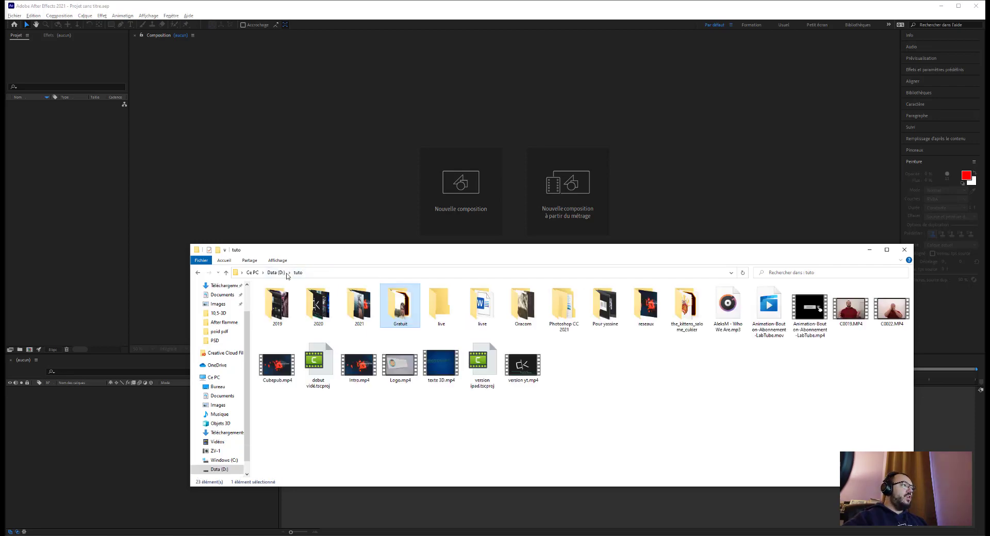
{"action": "left_click", "coordinate": [276, 272]}
{"action": "double_click", "coordinate": [610, 416]}
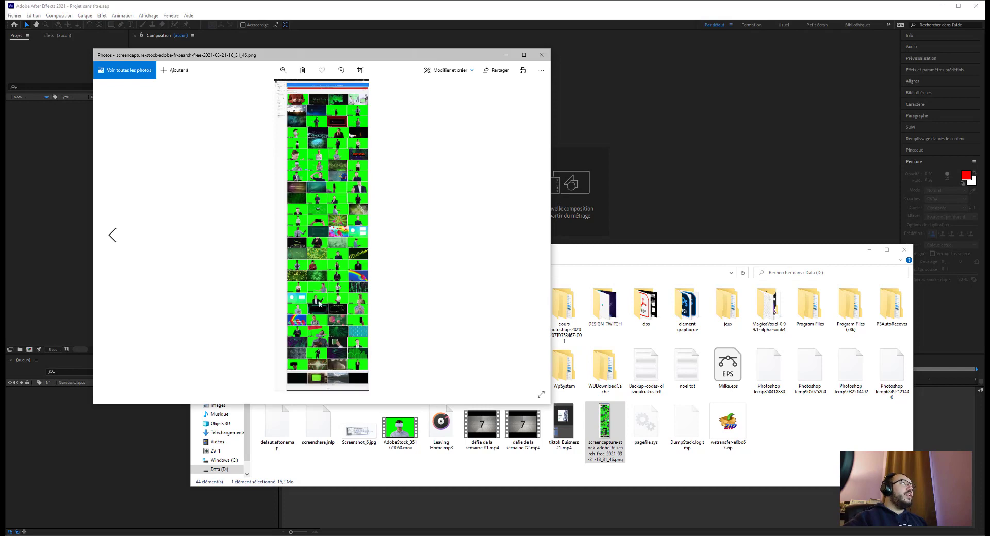
{"action": "left_click", "coordinate": [540, 55]}
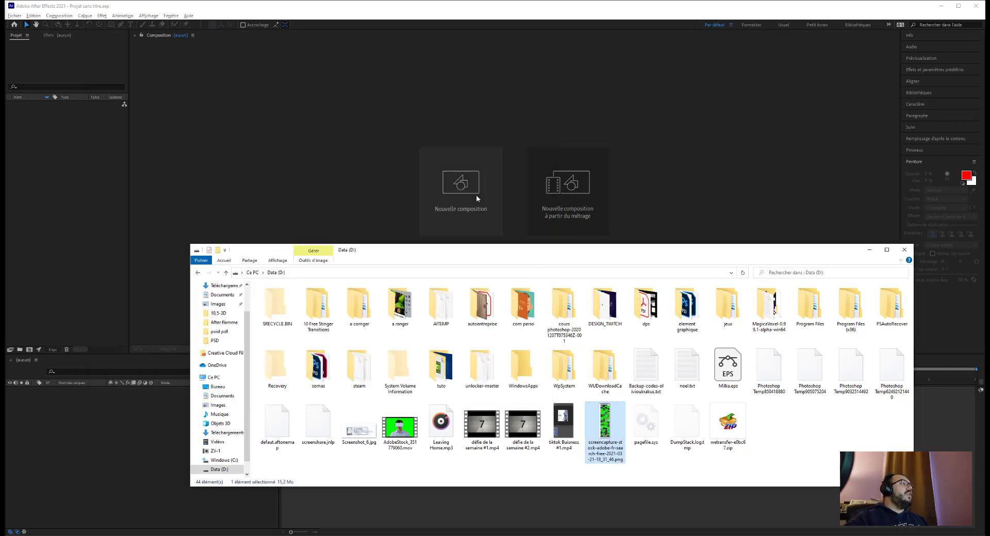
{"action": "left_click", "coordinate": [293, 147]}
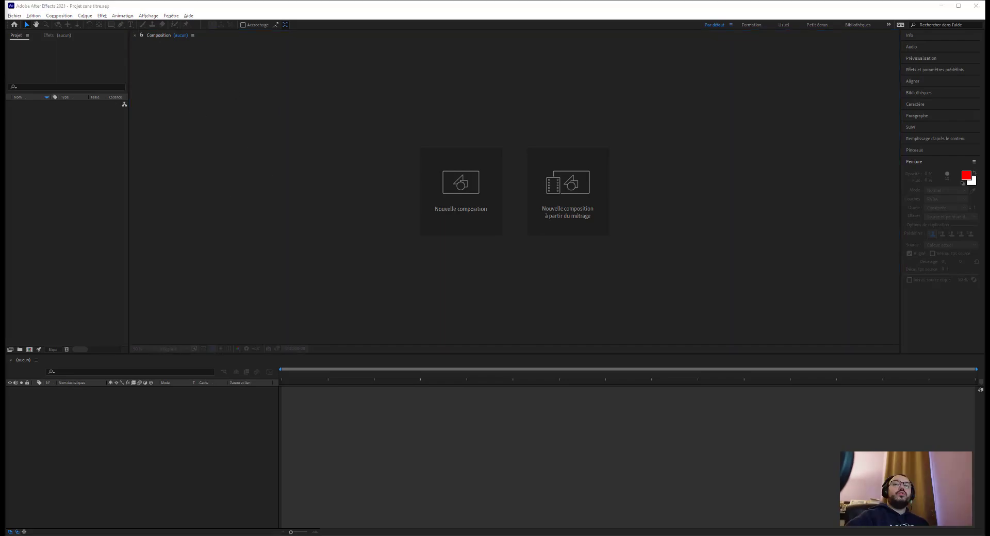
- Import the two laptop JPG photos and the Adobe Stock screen-capture PNG from Data (D:) into the After Effects project
{"action": "key", "text": "alt+Tab"}
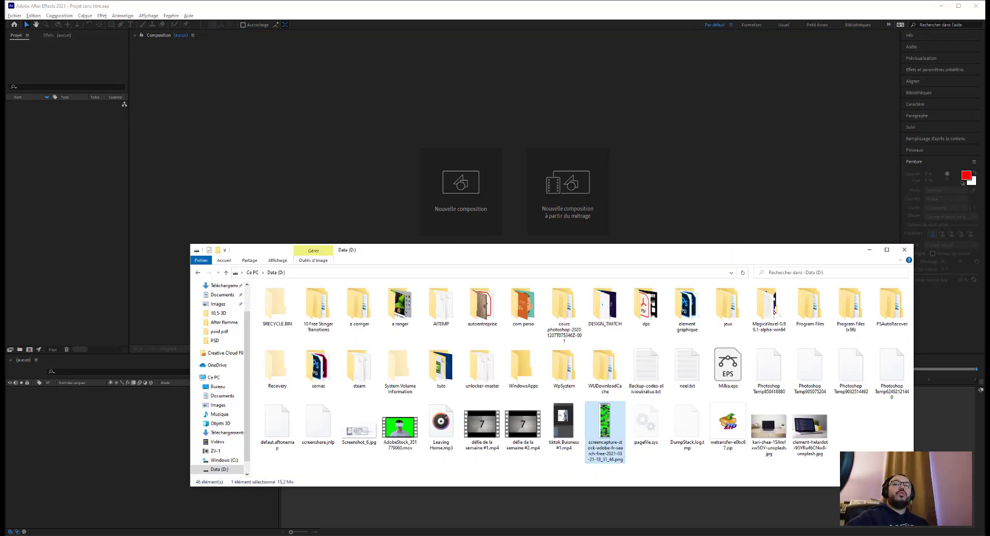
{"action": "left_click_drag", "start_coordinate": [909, 435], "coordinate": [35, 151]}
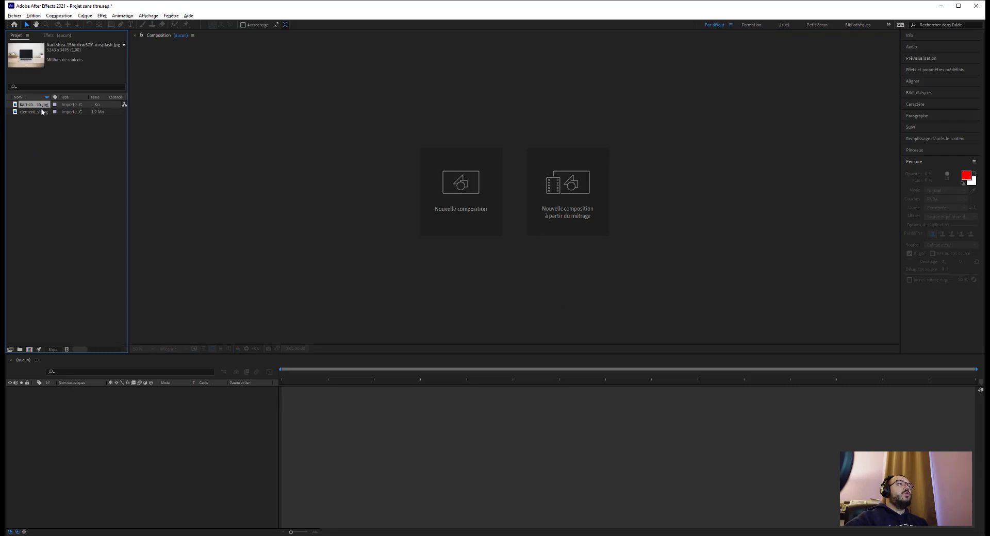
{"action": "left_click", "coordinate": [41, 111]}
{"action": "left_click", "coordinate": [40, 105]}
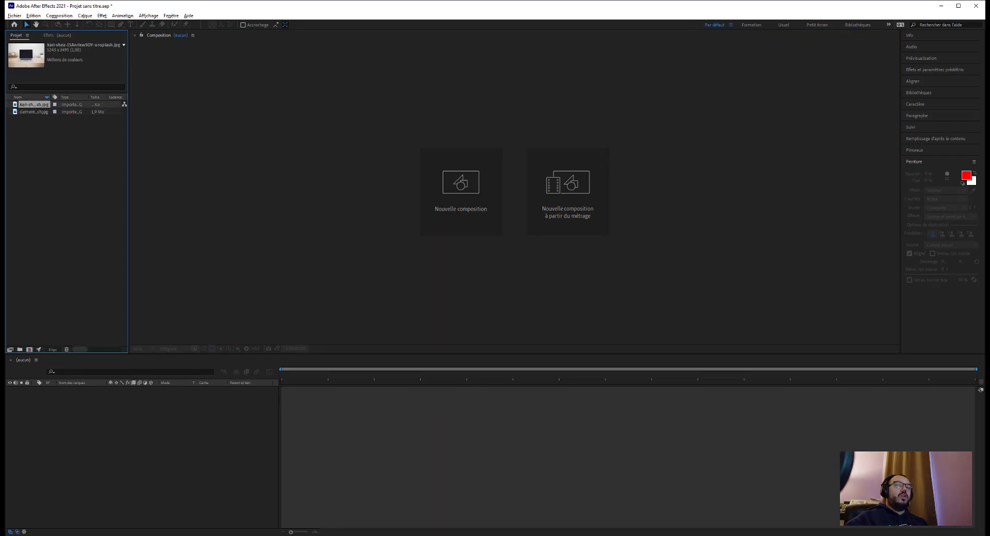
{"action": "left_click", "coordinate": [126, 535]}
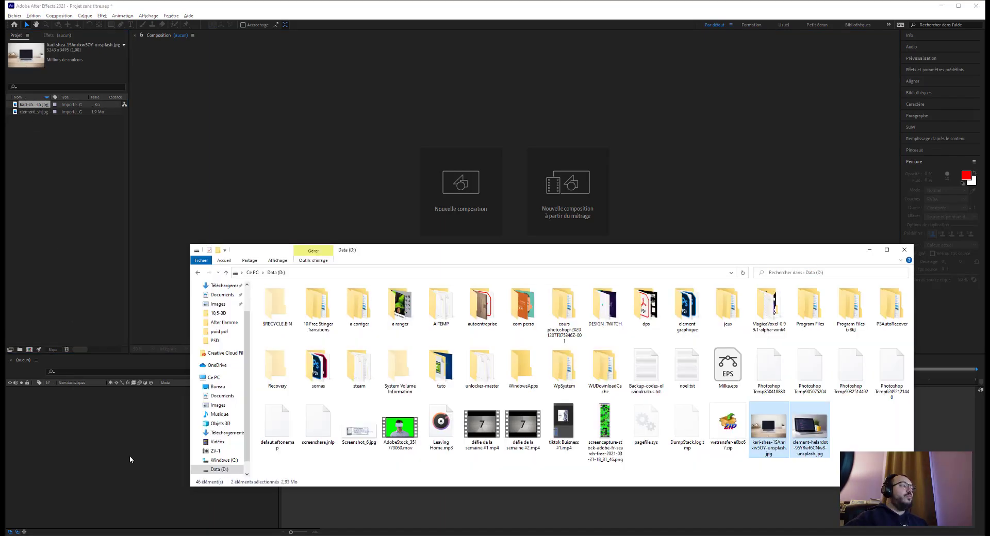
{"action": "left_click_drag", "start_coordinate": [612, 431], "coordinate": [79, 240]}
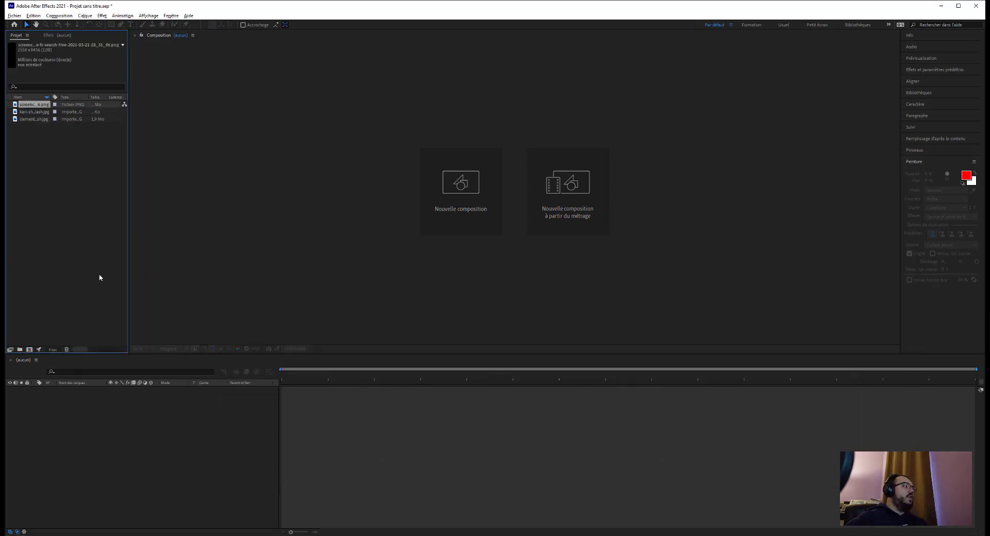
- Create a composition from the photo of the laptop on the wooden desk
{"action": "left_click_drag", "start_coordinate": [34, 112], "coordinate": [73, 435]}
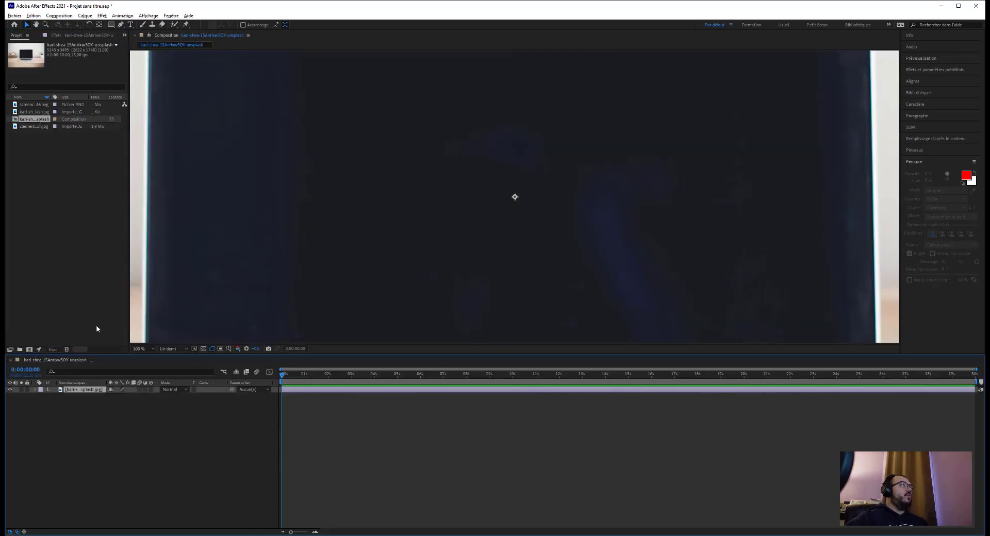
{"action": "scroll", "coordinate": [306, 217], "scroll_direction": "up", "scroll_amount": 3}
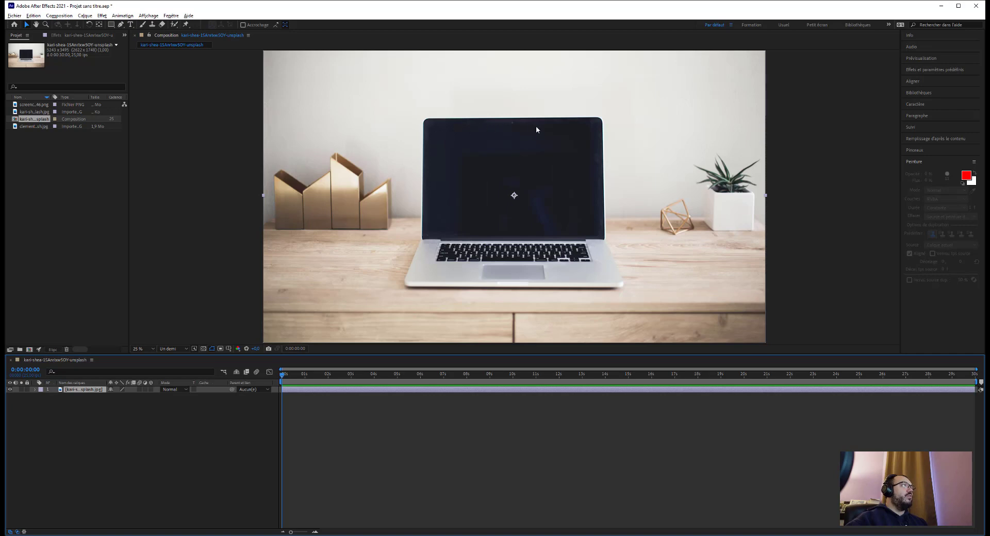
{"action": "left_click", "coordinate": [59, 184]}
{"action": "left_click", "coordinate": [30, 128]}
{"action": "left_click", "coordinate": [28, 112]}
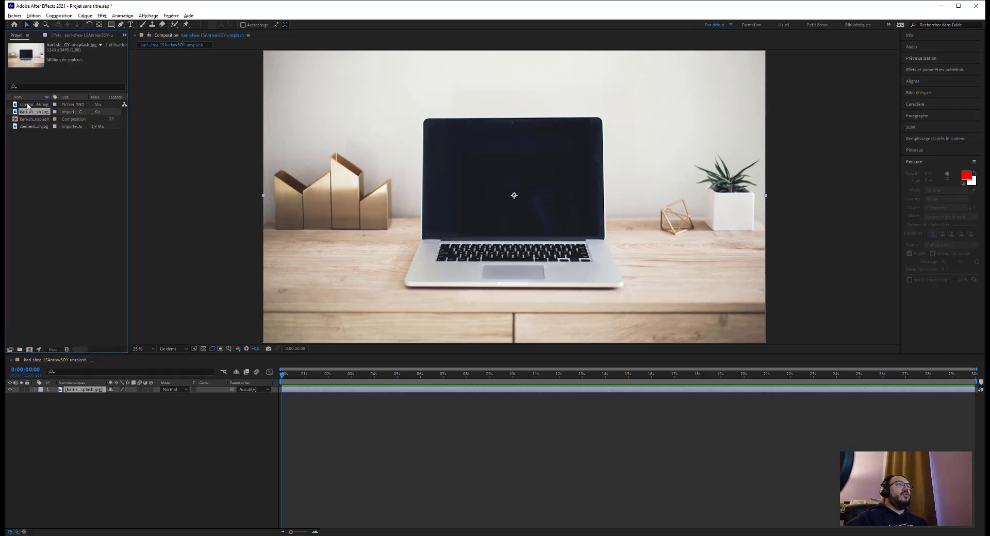
- Add the screen-capture PNG to the composition as a layer above the laptop photo
{"action": "left_click_drag", "start_coordinate": [29, 105], "coordinate": [500, 191]}
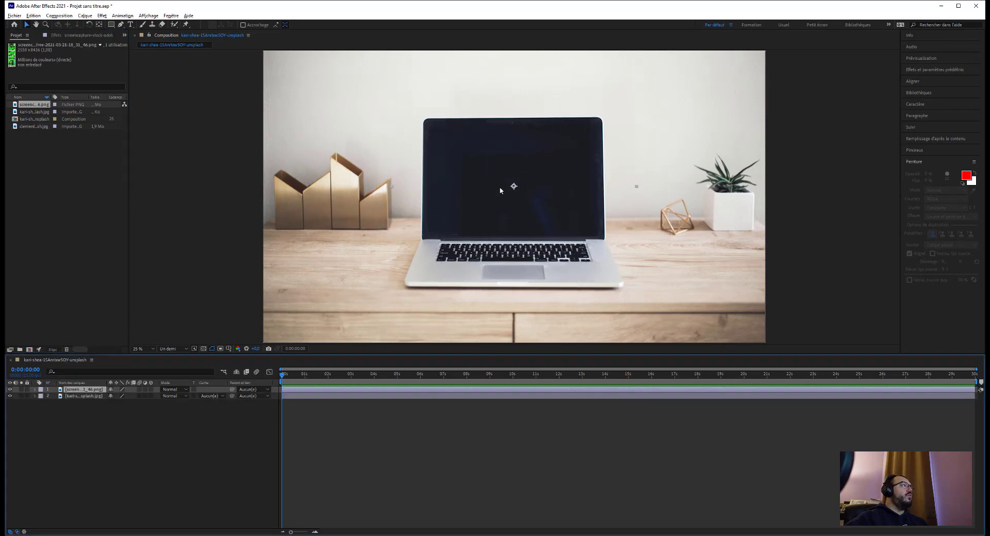
{"action": "scroll", "coordinate": [545, 274], "scroll_direction": "down", "scroll_amount": 2}
{"action": "scroll", "coordinate": [545, 274], "scroll_direction": "up", "scroll_amount": 1}
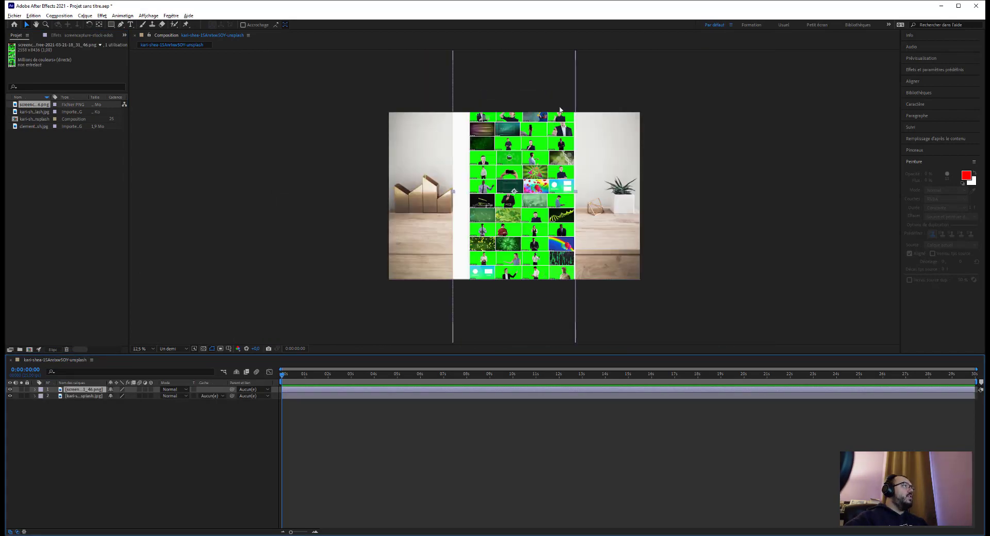
- Scale the screen-capture layer down to the laptop screen's width and align its top edge with the top of the display
{"action": "left_click_drag", "start_coordinate": [560, 109], "coordinate": [563, 269]}
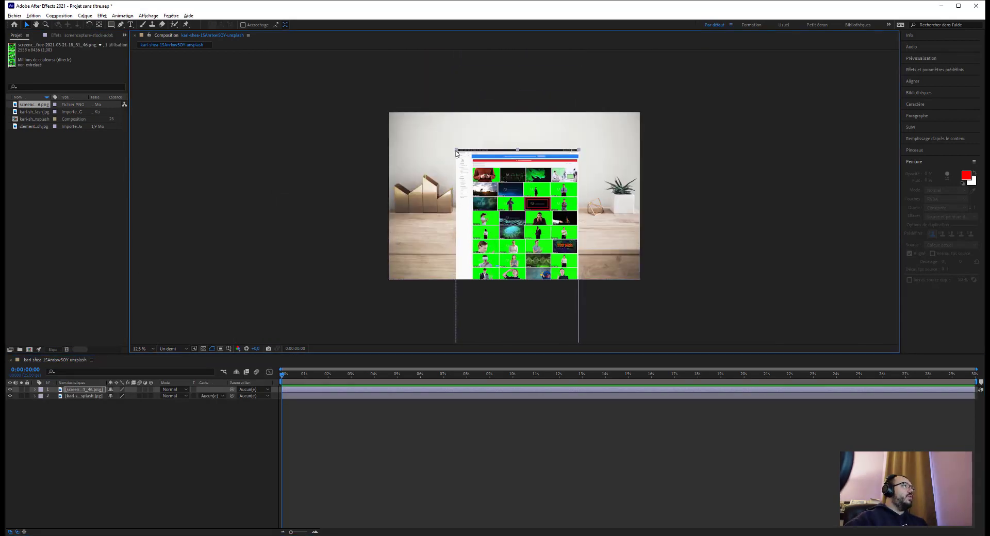
{"action": "left_click_drag", "start_coordinate": [456, 153], "coordinate": [467, 125]}
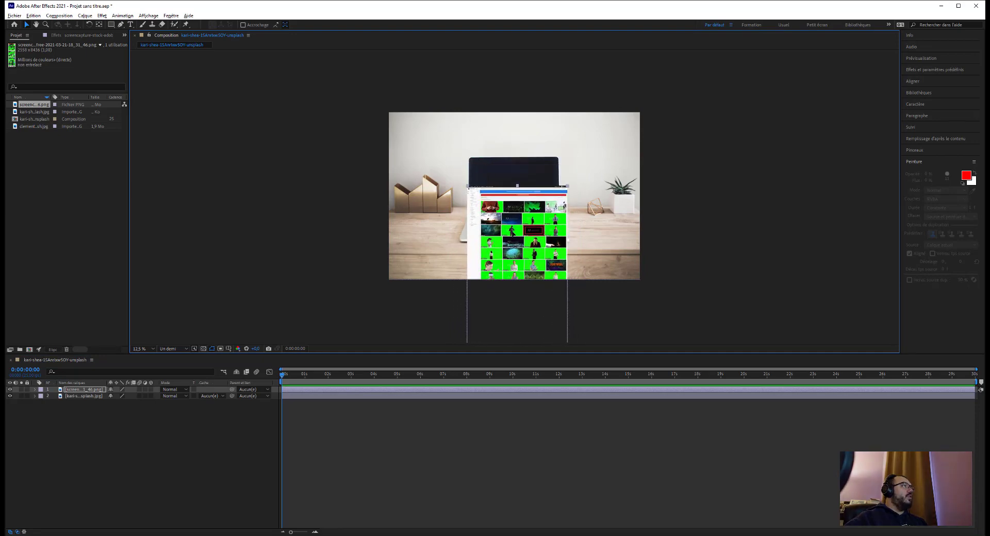
{"action": "left_click_drag", "start_coordinate": [517, 245], "coordinate": [514, 215]}
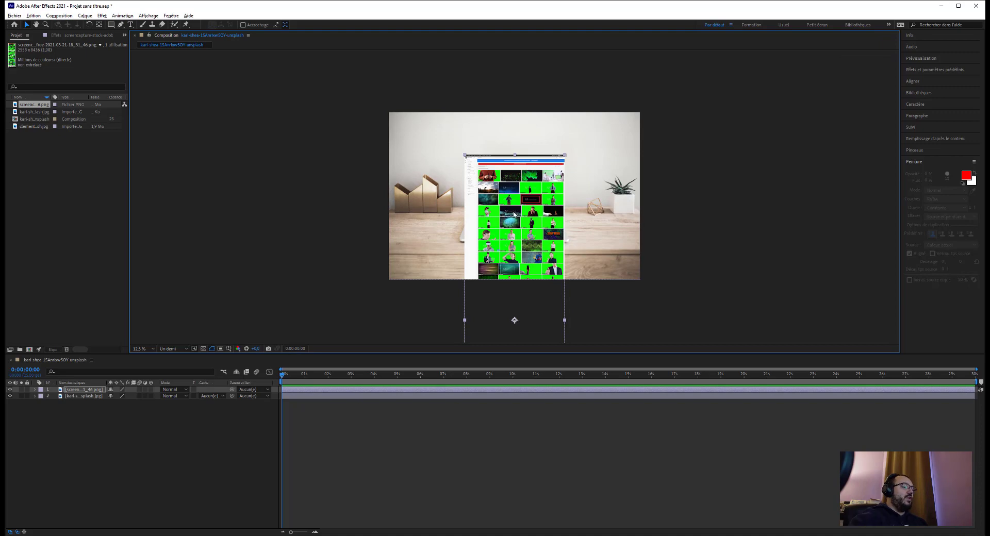
{"action": "scroll", "coordinate": [513, 215], "scroll_direction": "up", "scroll_amount": 2}
{"action": "scroll", "coordinate": [514, 215], "scroll_direction": "down", "scroll_amount": 2}
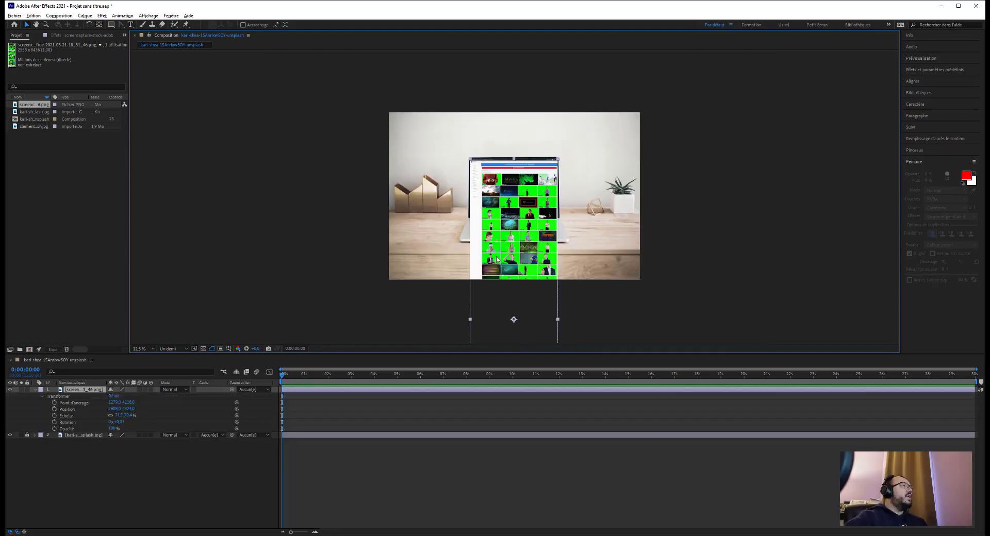
{"action": "scroll", "coordinate": [504, 207], "scroll_direction": "up", "scroll_amount": 1}
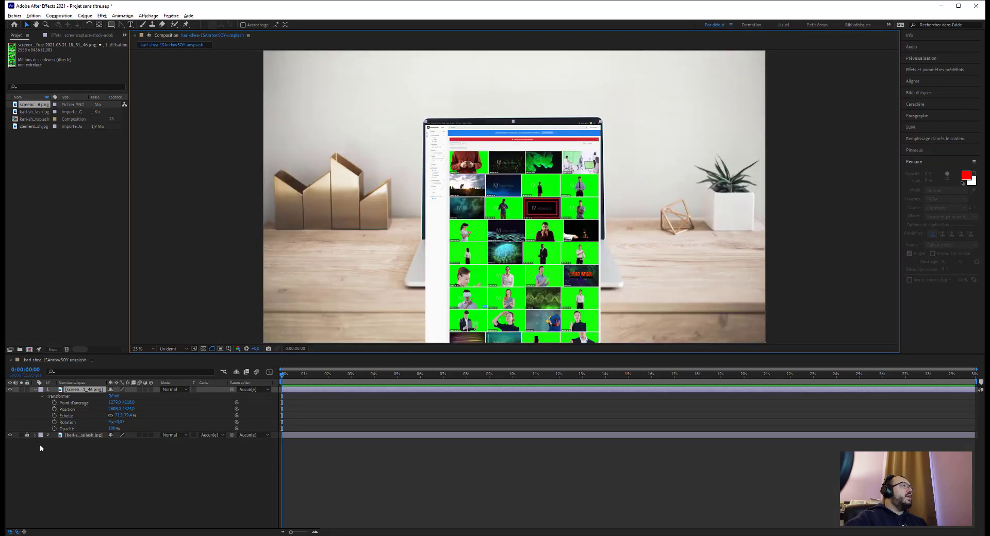
- Unlock the laptop photo layer and lock it again
{"action": "left_click", "coordinate": [27, 435]}
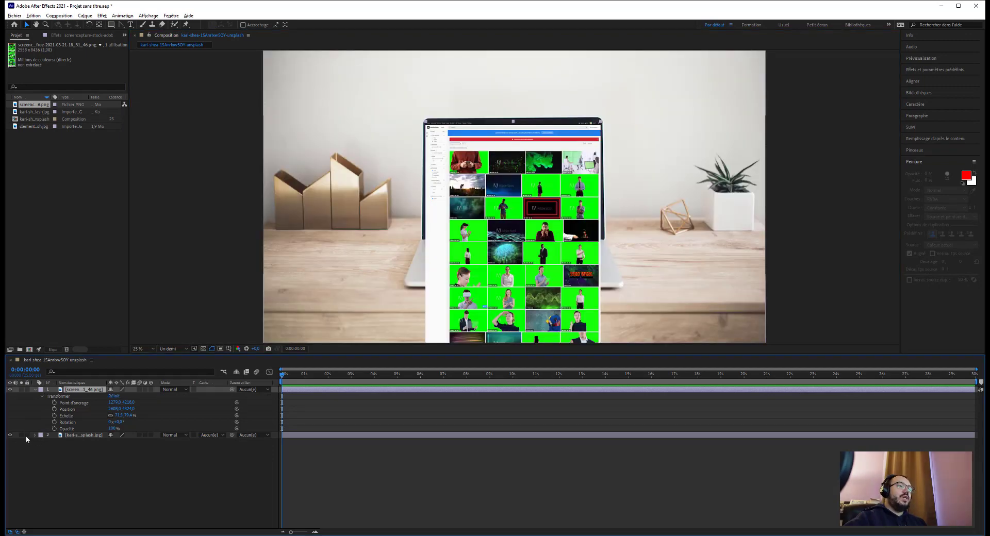
{"action": "left_click", "coordinate": [28, 435]}
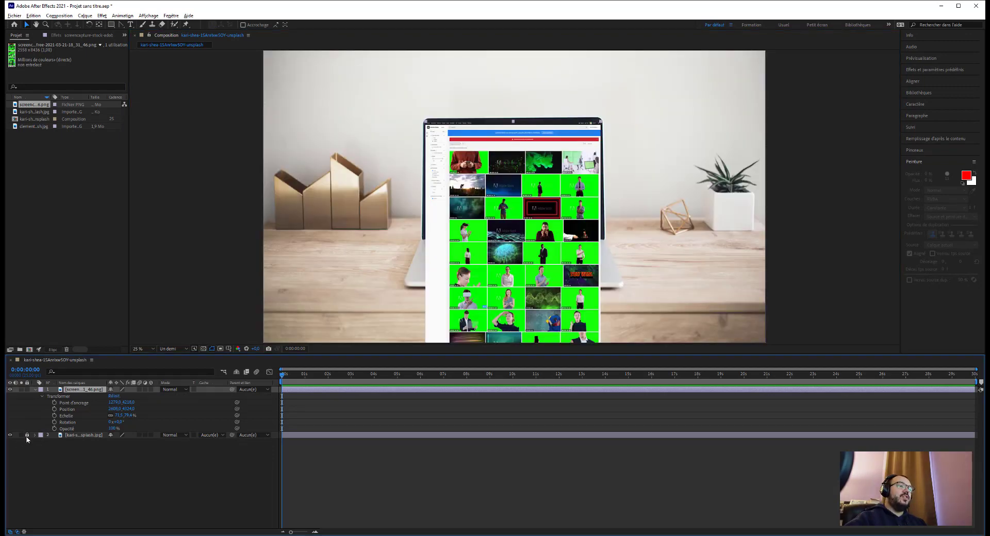
{"action": "left_click", "coordinate": [465, 223]}
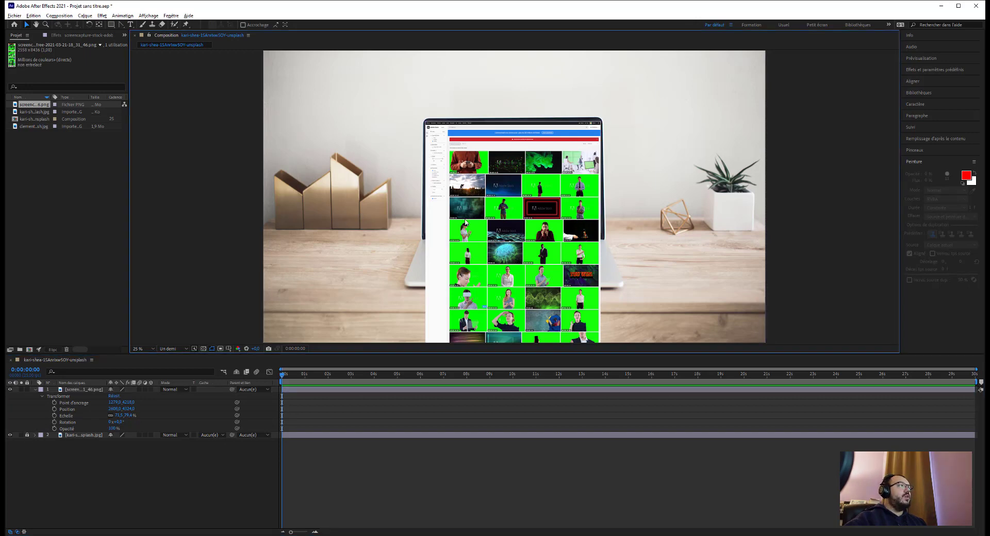
- Examine the full length of the screen-capture layer below the composition frame and its fit on the laptop
{"action": "key", "text": "comma"}
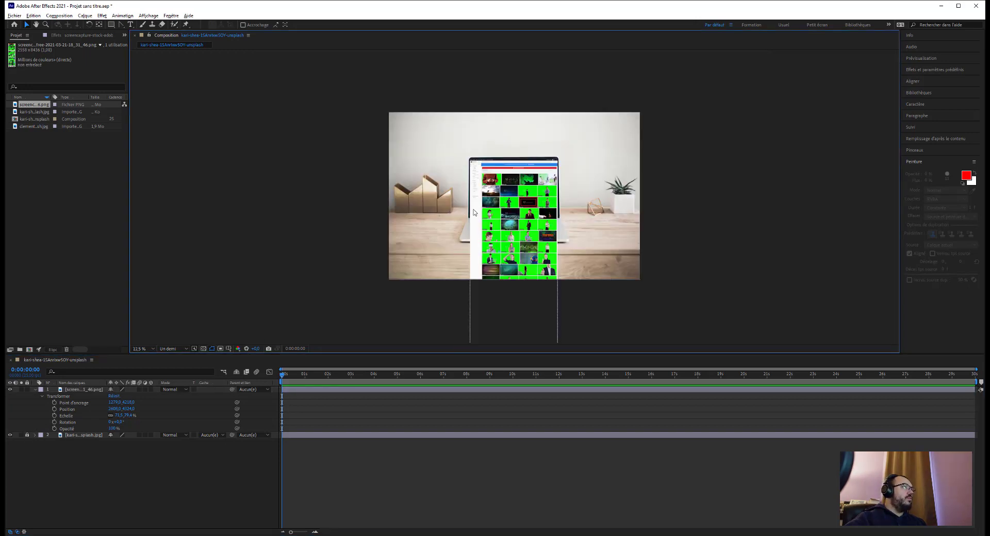
{"action": "key", "text": "period"}
{"action": "key", "text": "comma"}
{"action": "key", "text": "comma"}
{"action": "key", "text": "comma"}
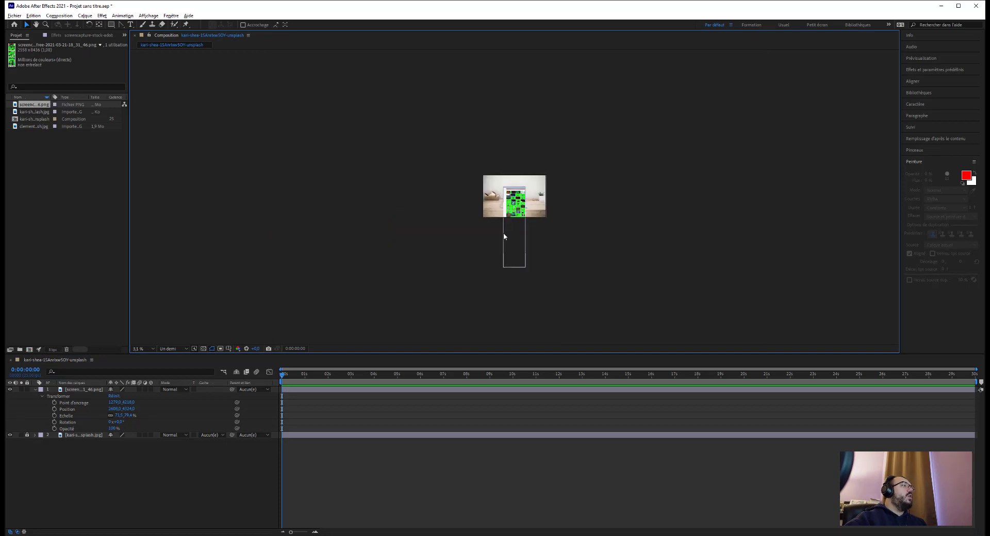
{"action": "key", "text": "period"}
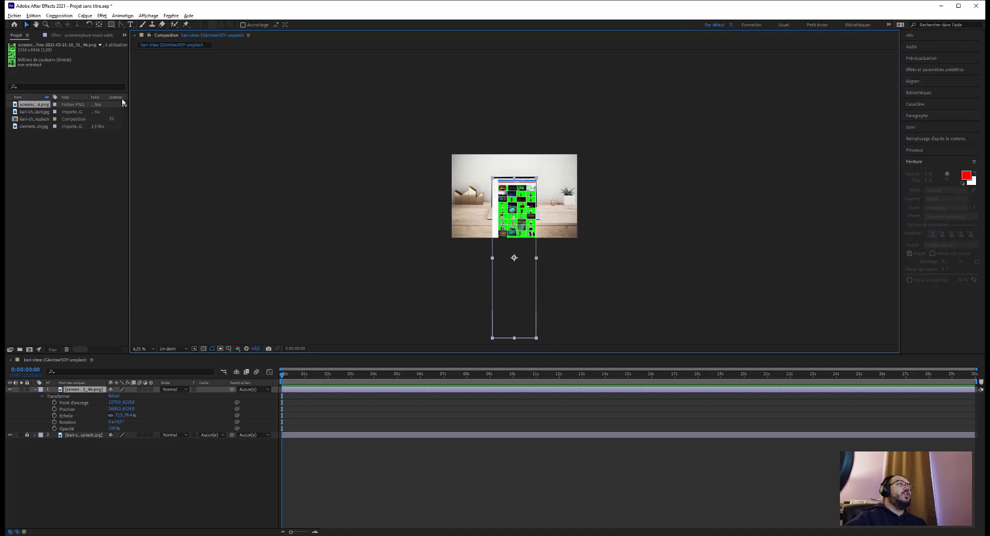
{"action": "key", "text": "period"}
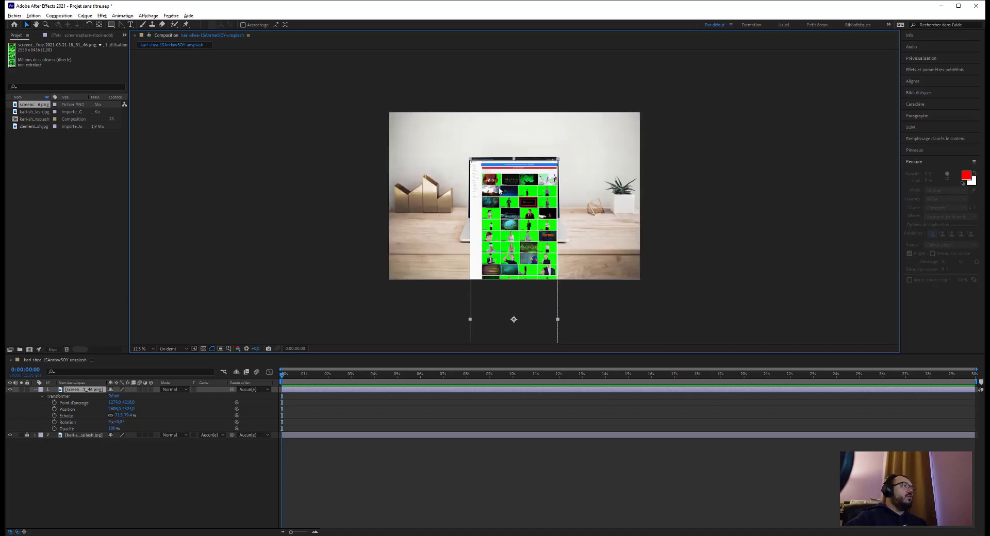
{"action": "key", "text": "period"}
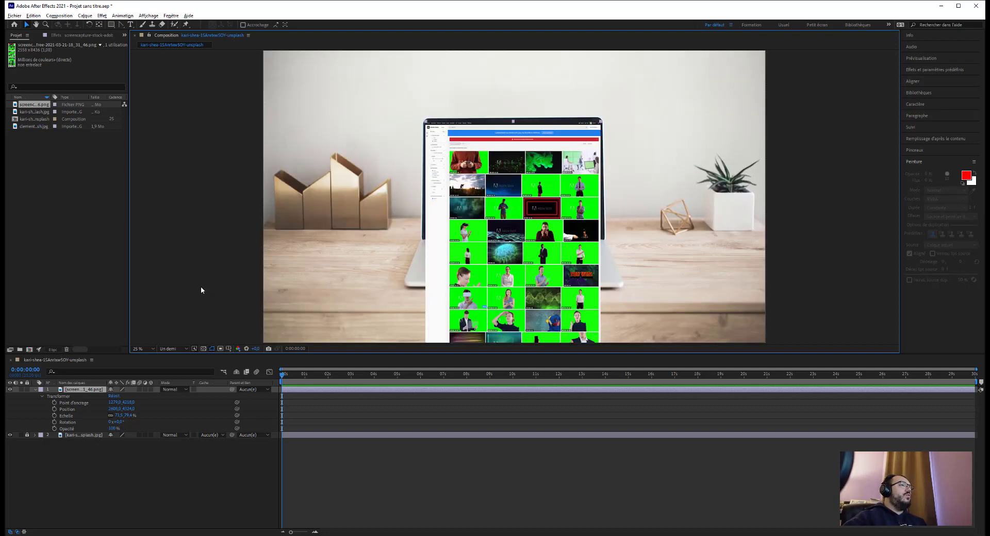
- Draw a rectangular mask on the screen-capture layer covering the laptop's display area
{"action": "key", "text": "q"}
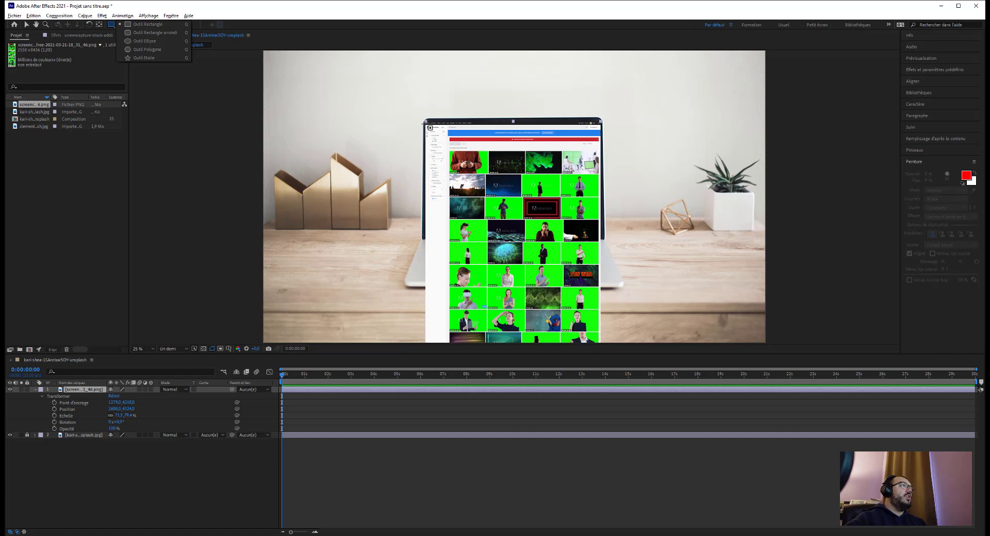
{"action": "left_click_drag", "start_coordinate": [426, 123], "coordinate": [599, 235]}
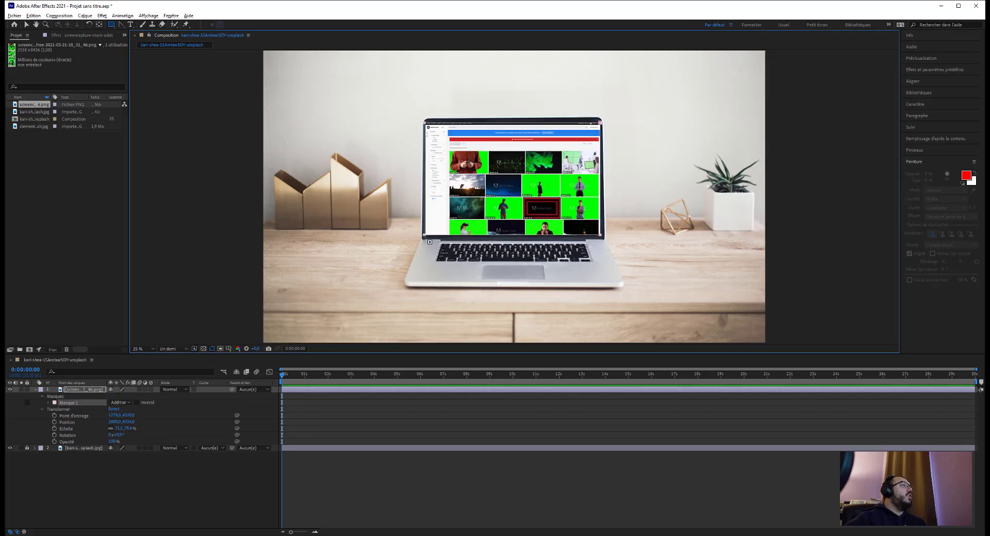
{"action": "key", "text": "v"}
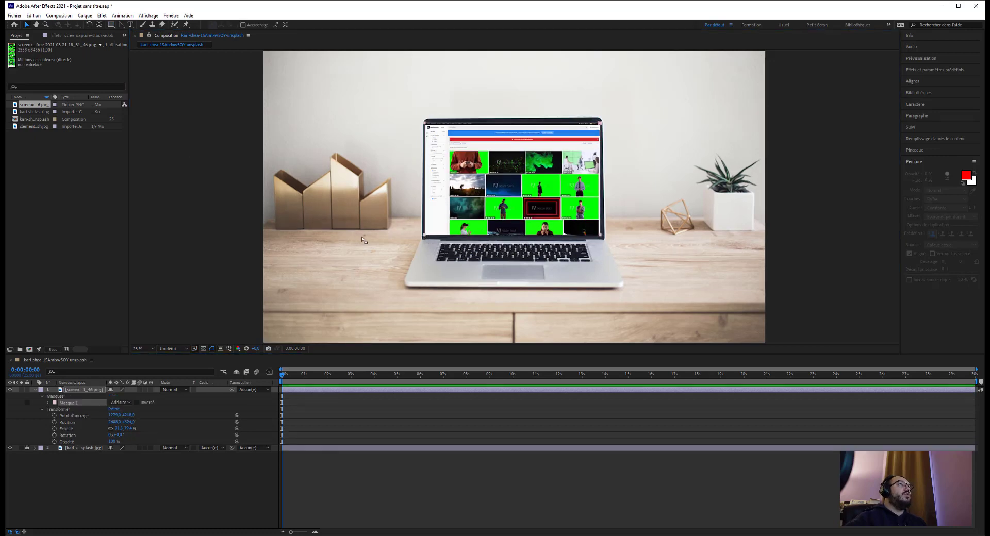
- Adjust the mask's lower-left and upper corner points to follow the edges of the laptop's display
{"action": "left_click", "coordinate": [425, 235]}
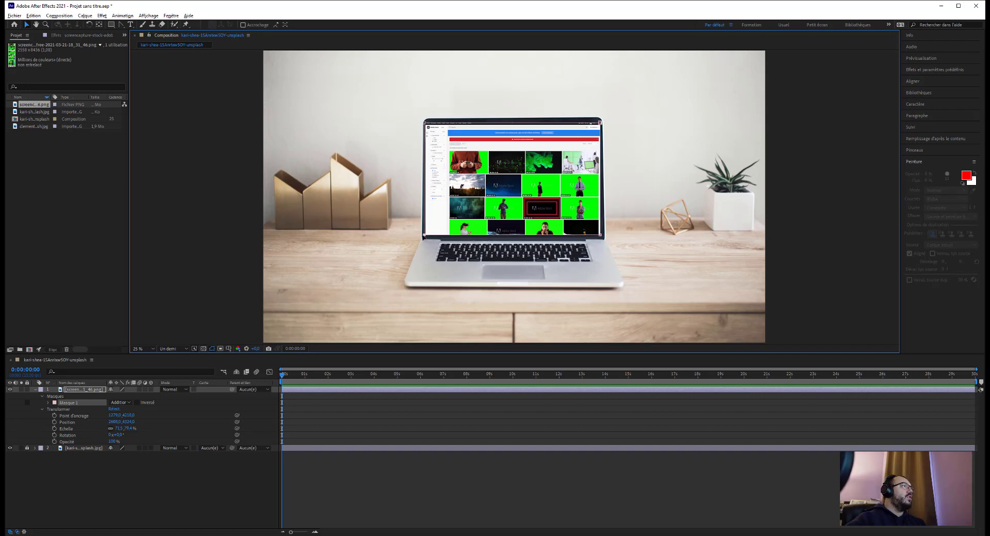
{"action": "left_click_drag", "start_coordinate": [424, 235], "coordinate": [423, 235]}
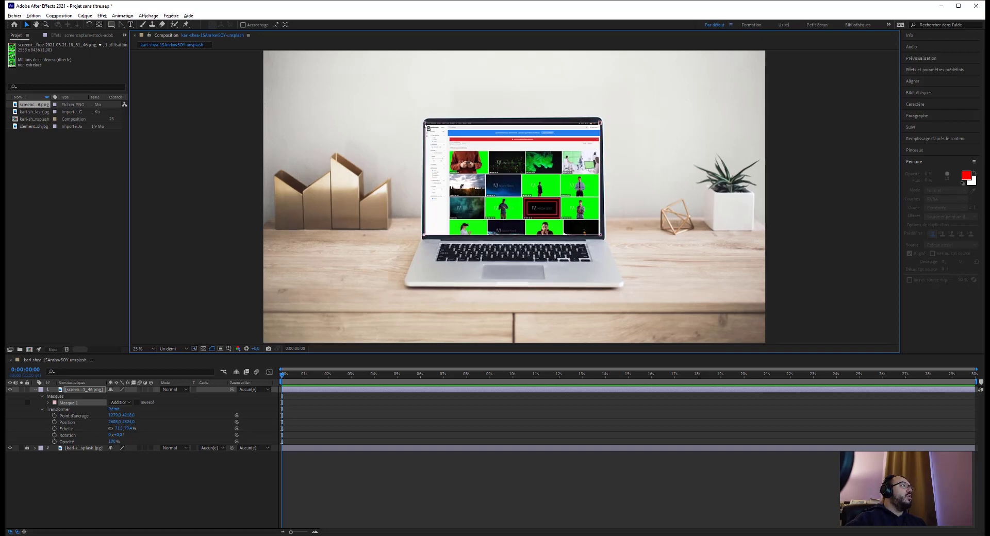
{"action": "left_click_drag", "start_coordinate": [417, 112], "coordinate": [427, 125]}
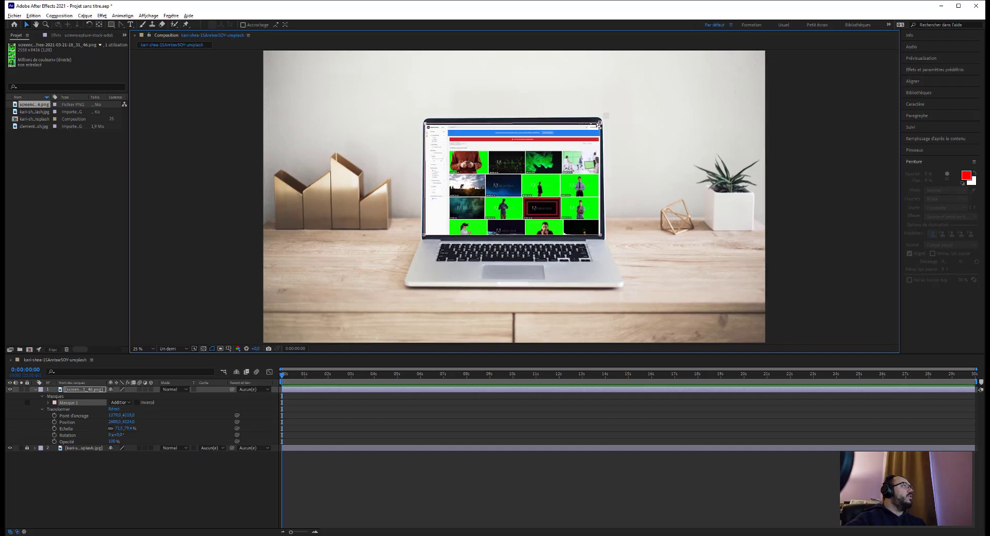
{"action": "left_click_drag", "start_coordinate": [601, 125], "coordinate": [598, 124]}
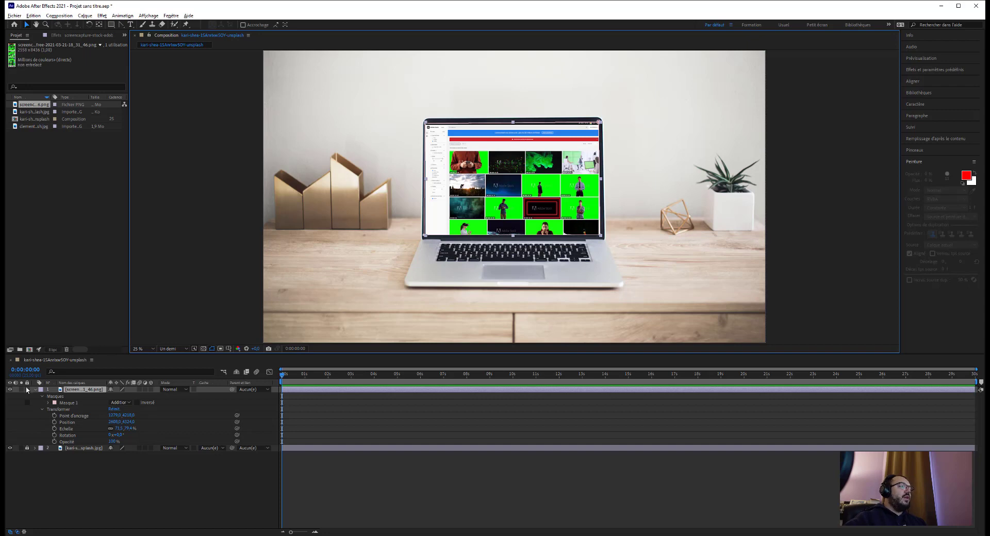
- Keyframe the mask path of Masque 1 at 0 and 3 seconds and return to the start of the composition
{"action": "left_click", "coordinate": [48, 404]}
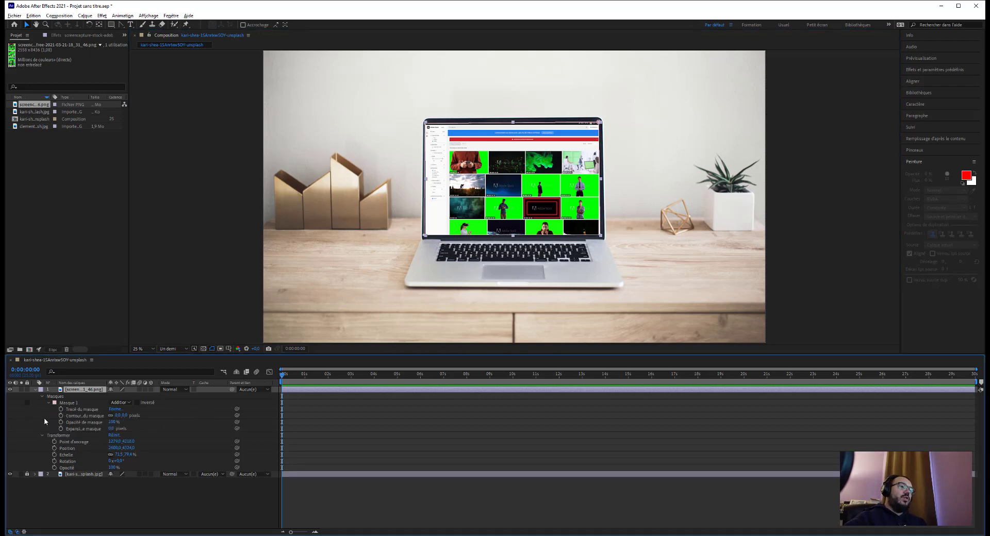
{"action": "left_click", "coordinate": [61, 409]}
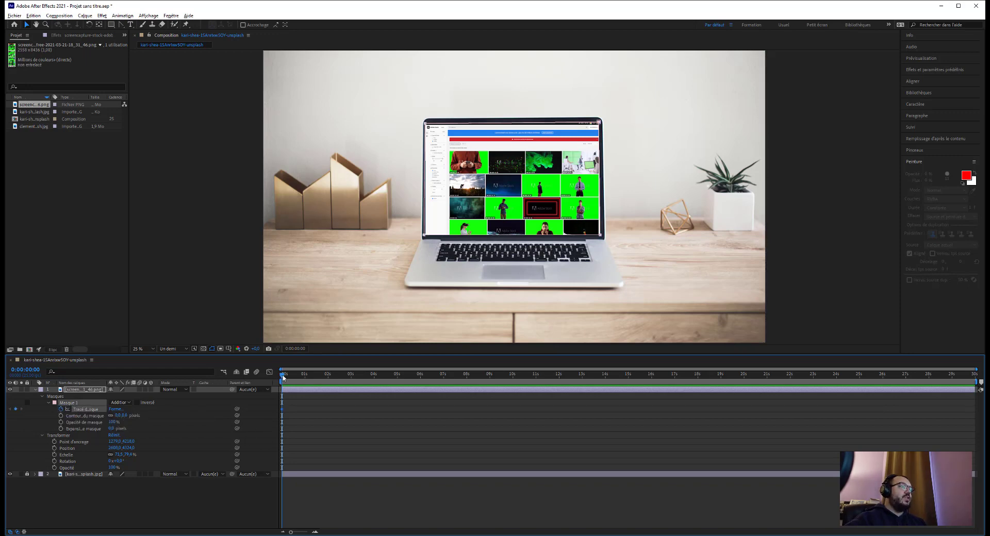
{"action": "left_click_drag", "start_coordinate": [283, 378], "coordinate": [353, 375]}
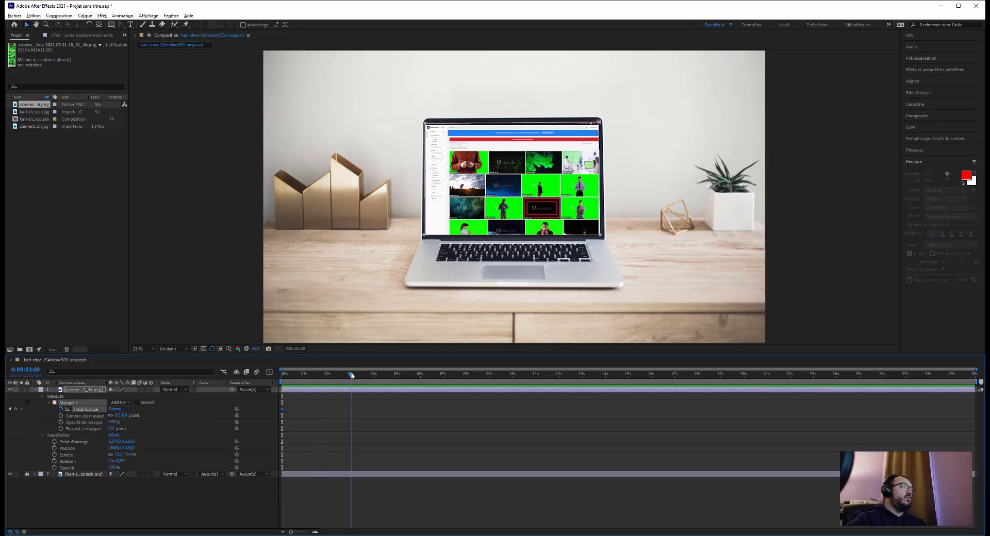
{"action": "left_click", "coordinate": [15, 409]}
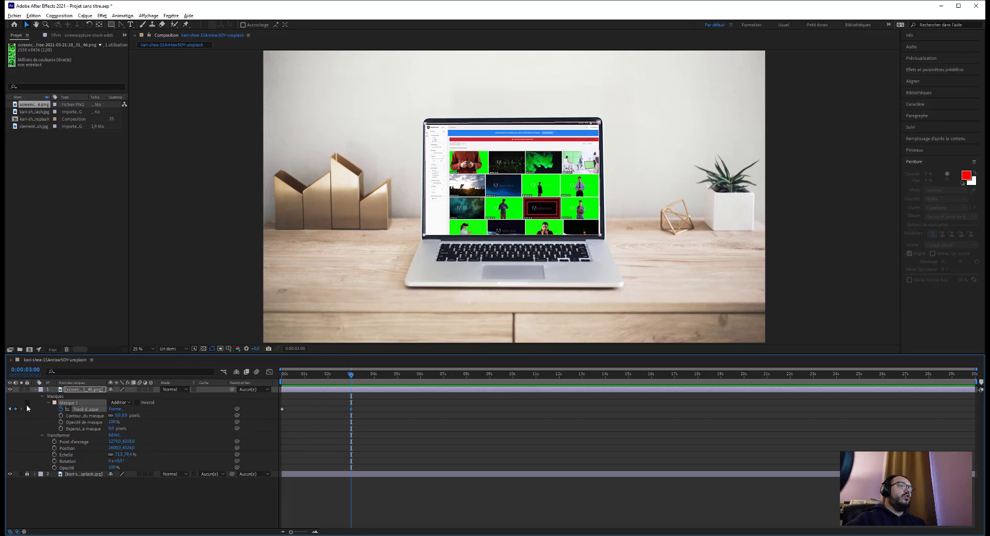
{"action": "left_click_drag", "start_coordinate": [311, 373], "coordinate": [274, 382]}
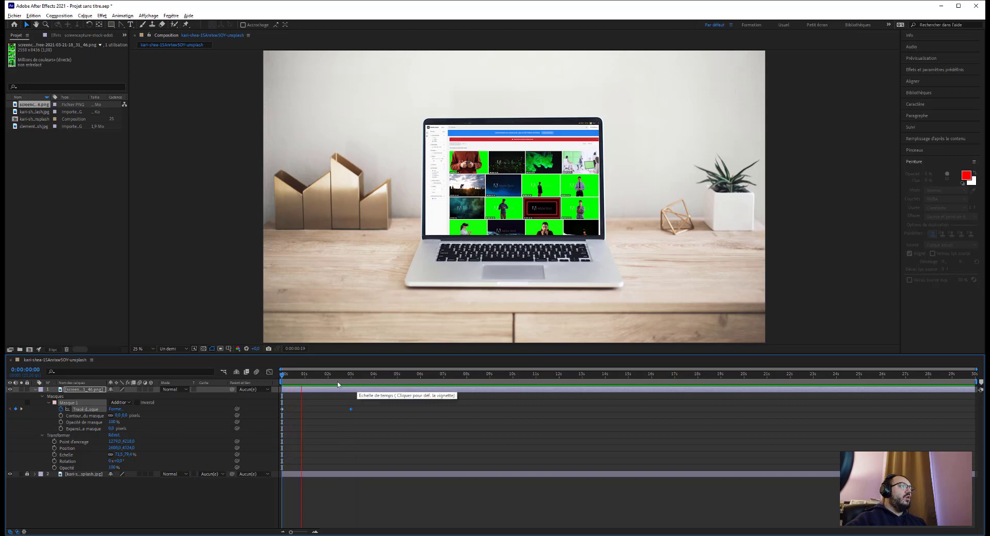
- Start keyframing the screen-capture layer's Position at 0 seconds
{"action": "left_click", "coordinate": [302, 375]}
{"action": "left_click_drag", "start_coordinate": [302, 375], "coordinate": [281, 375]}
{"action": "key", "text": "ctrl+s"}
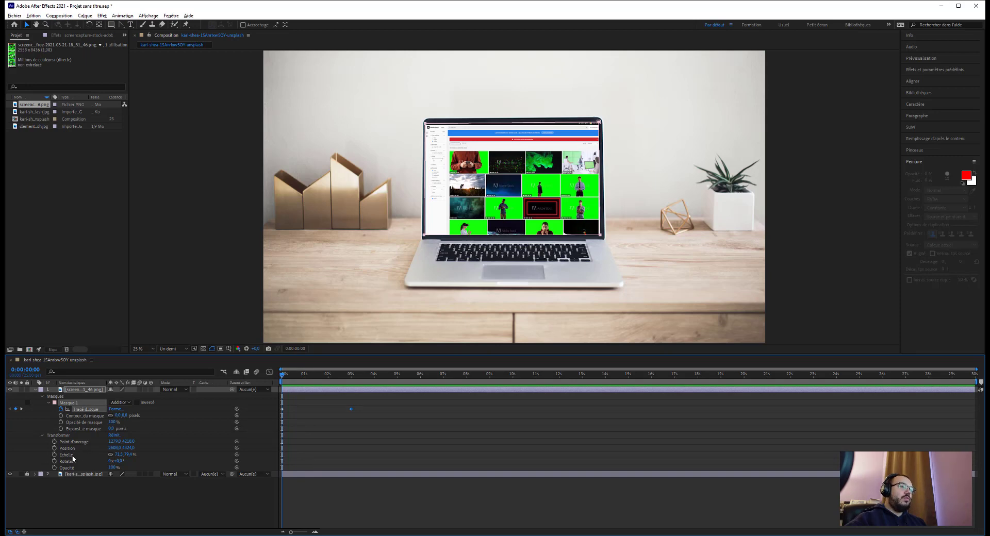
{"action": "left_click", "coordinate": [68, 448]}
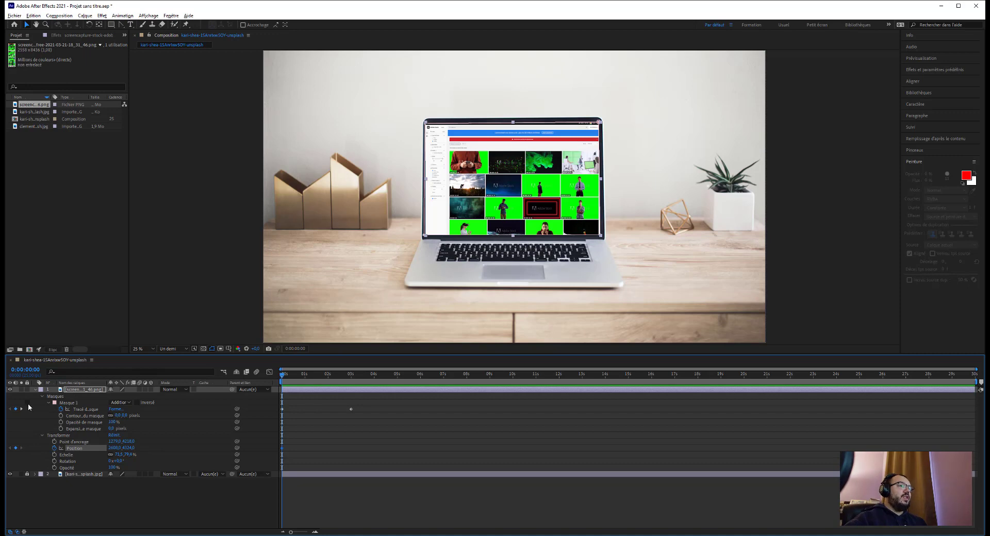
{"action": "left_click", "coordinate": [505, 186]}
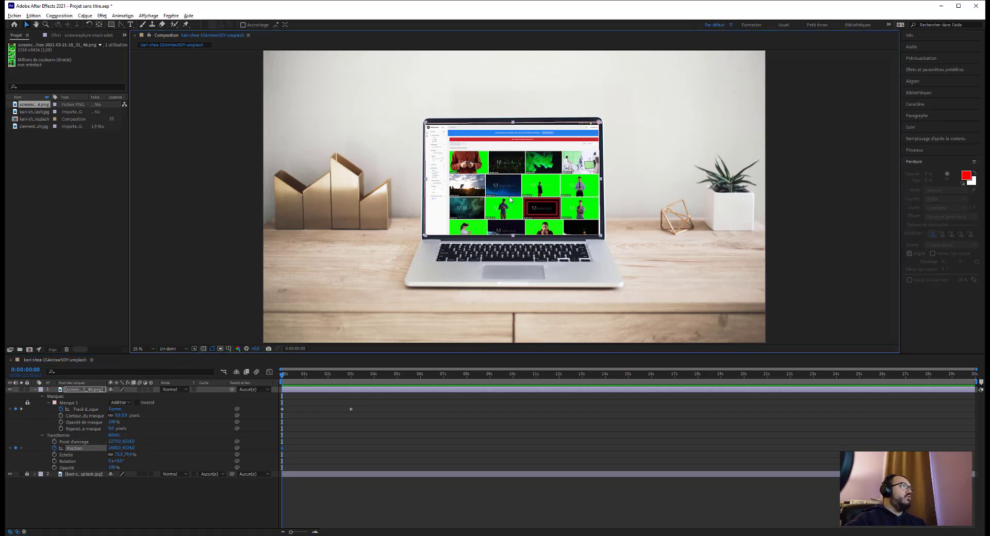
{"action": "double_click", "coordinate": [509, 200]}
{"action": "left_click", "coordinate": [440, 155]}
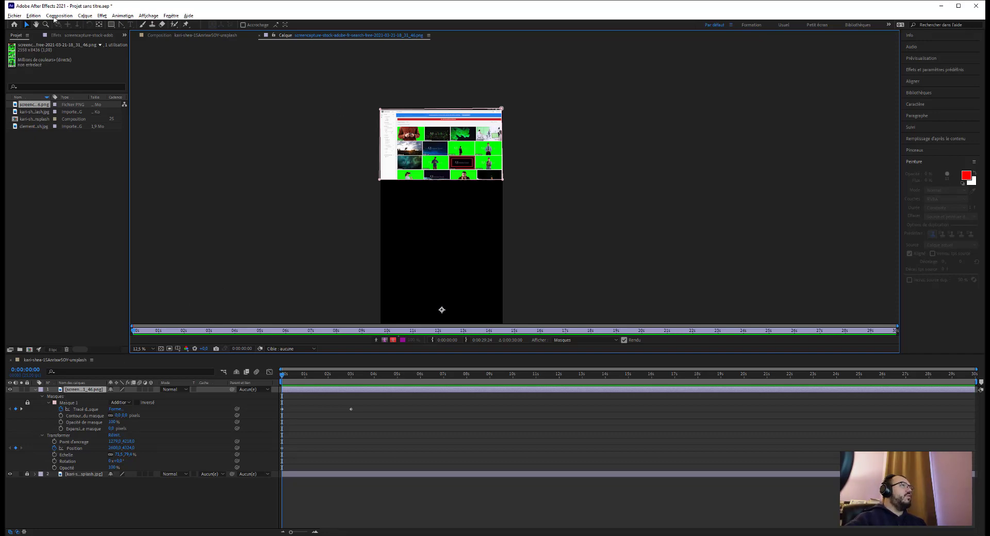
{"action": "left_click", "coordinate": [28, 404]}
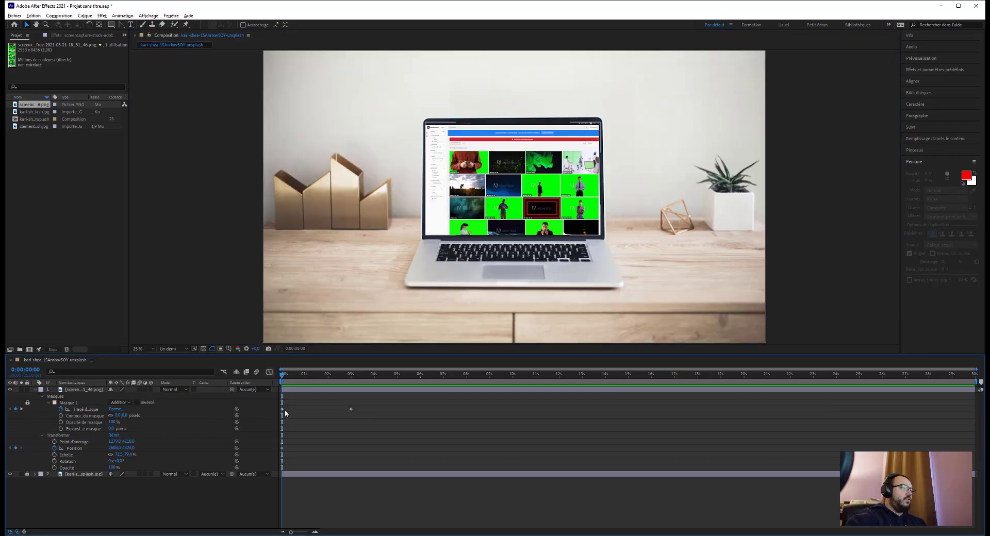
- Unlock Masque 1 and delete both of its mask path keyframes
{"action": "left_click", "coordinate": [27, 403]}
{"action": "left_click_drag", "start_coordinate": [375, 407], "coordinate": [260, 414]}
{"action": "key", "text": "Delete"}
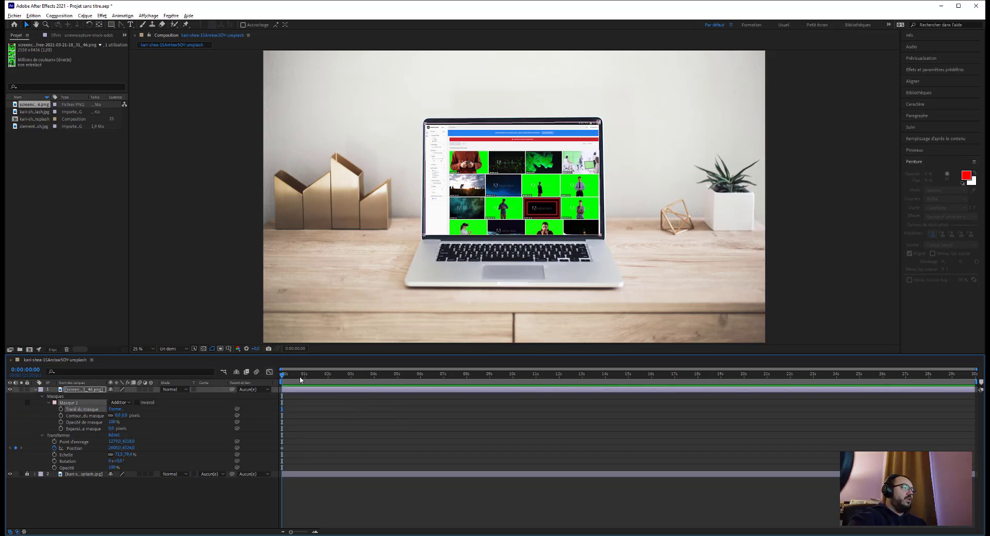
- Show the rulers and place a horizontal guide along the upper edge of the laptop's display
{"action": "key", "text": "ctrl+r"}
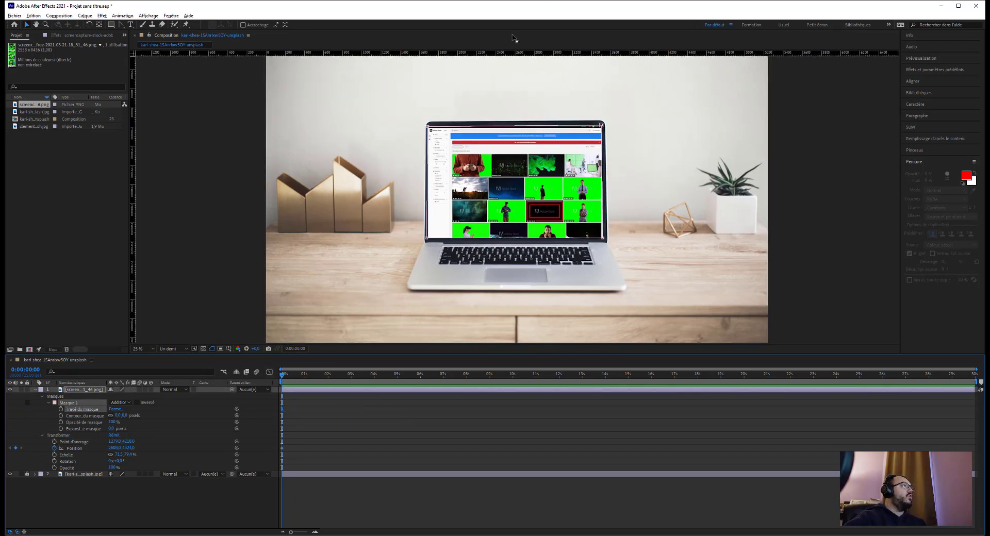
{"action": "left_click_drag", "start_coordinate": [480, 52], "coordinate": [486, 125]}
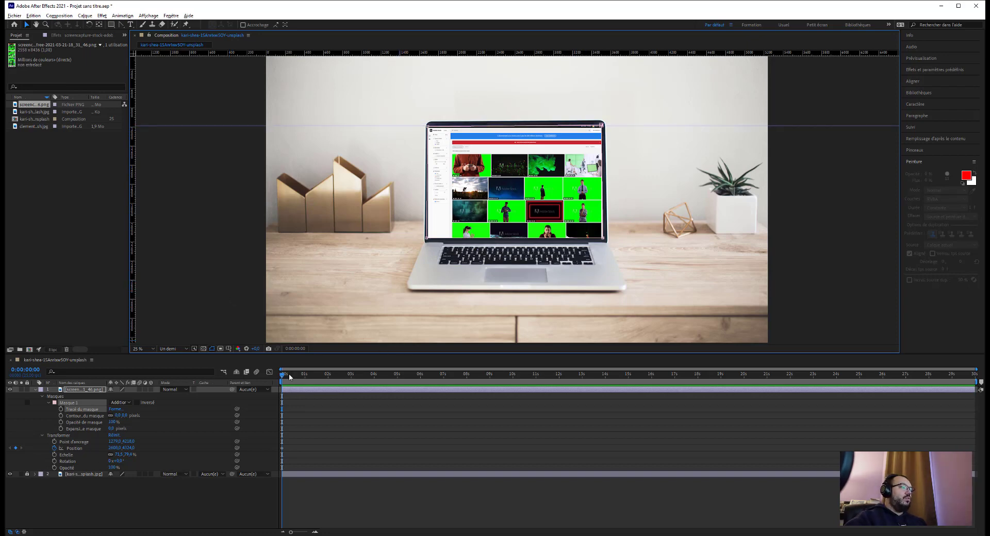
- Keyframe the Position at 3 seconds by reducing its vertical value until the screen capture moves above the laptop
{"action": "left_click", "coordinate": [352, 375]}
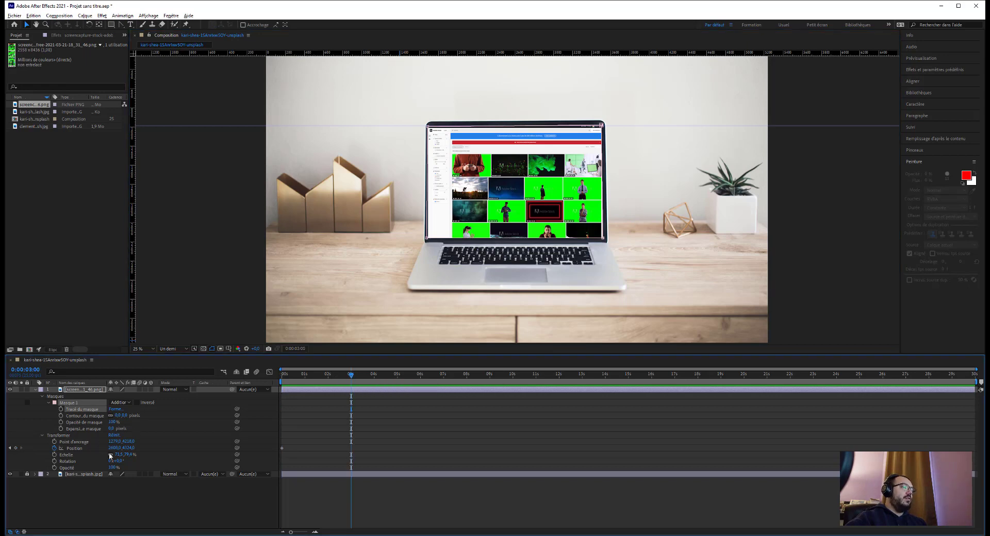
{"action": "left_click_drag", "start_coordinate": [128, 448], "coordinate": [91, 445]}
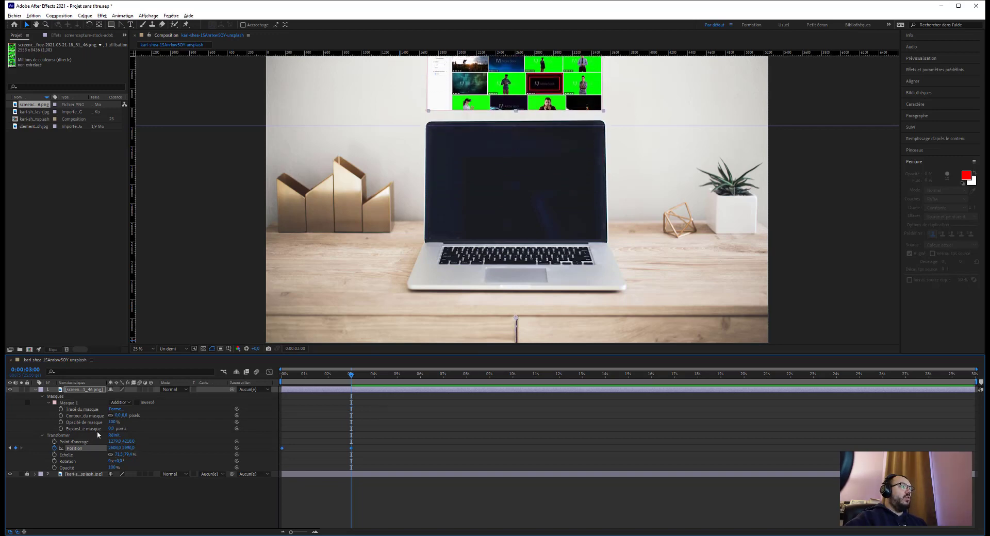
{"action": "mouse_move", "coordinate": [128, 448]}
{"action": "left_mouse_down"}
{"action": "mouse_move", "coordinate": [151, 436]}
{"action": "mouse_move", "coordinate": [133, 434]}
{"action": "left_mouse_up"}
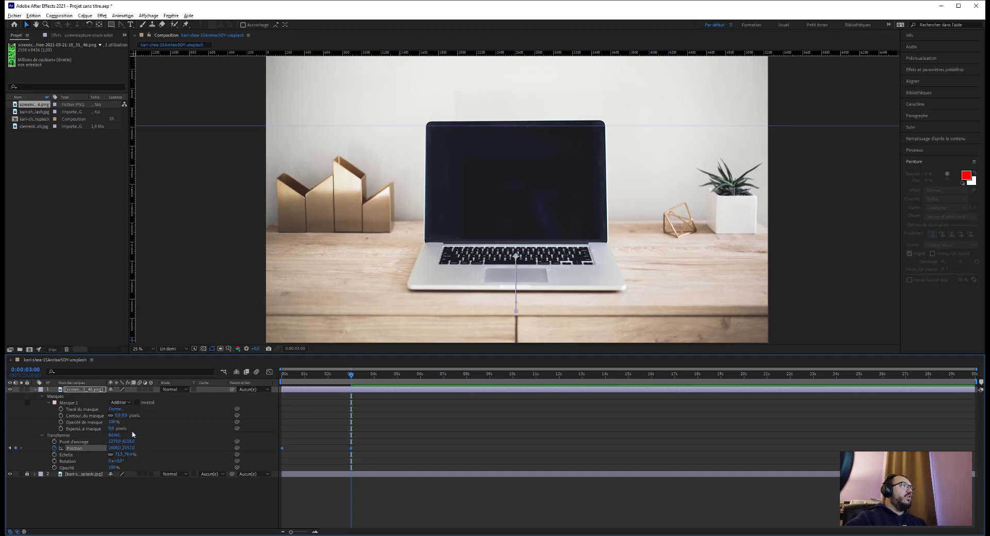
{"action": "scroll", "coordinate": [390, 233], "scroll_direction": "down", "scroll_amount": 2}
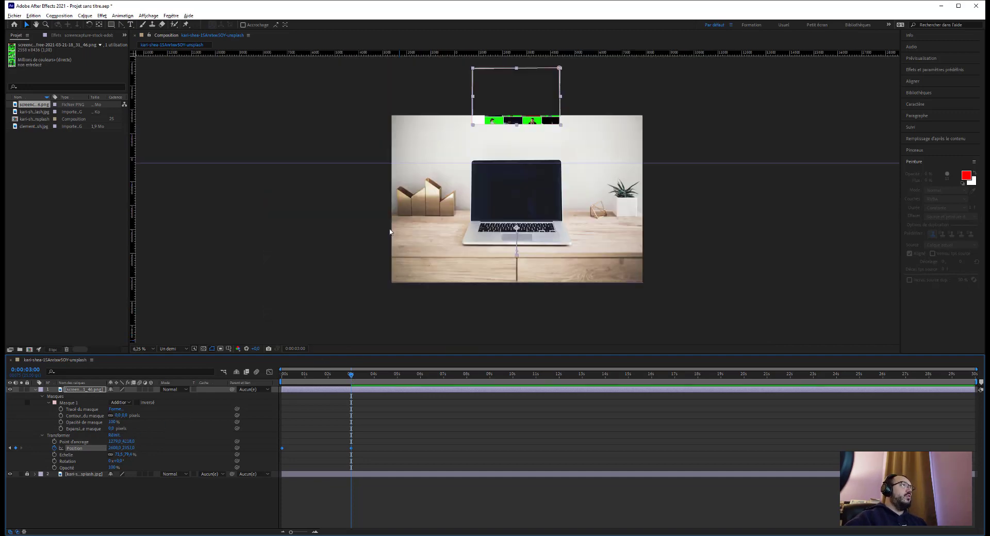
{"action": "scroll", "coordinate": [388, 243], "scroll_direction": "up", "scroll_amount": 2}
- Readjust the screen capture's vertical position at 0 seconds so its masked area fits the laptop's display
{"action": "left_click_drag", "start_coordinate": [350, 378], "coordinate": [274, 381]}
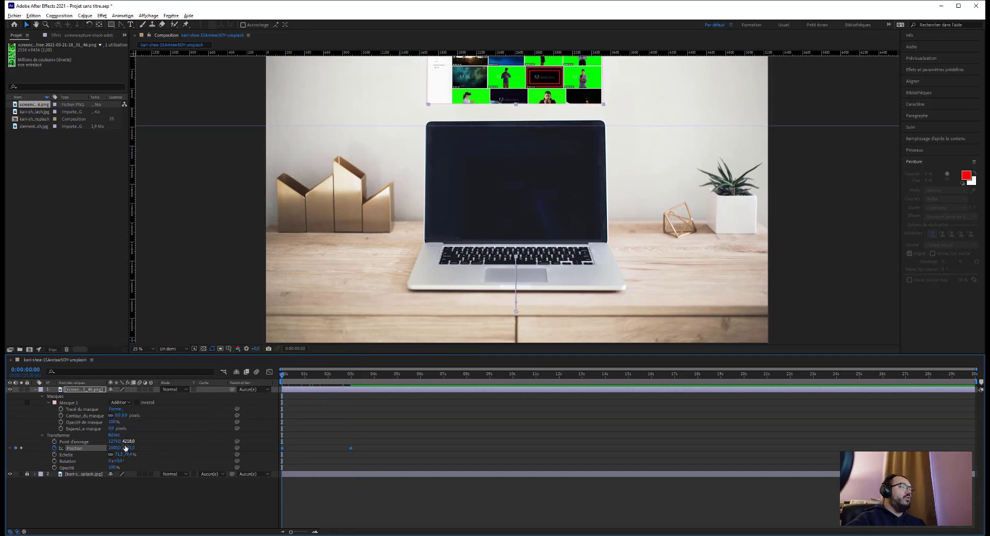
{"action": "left_click_drag", "start_coordinate": [127, 448], "coordinate": [723, 386]}
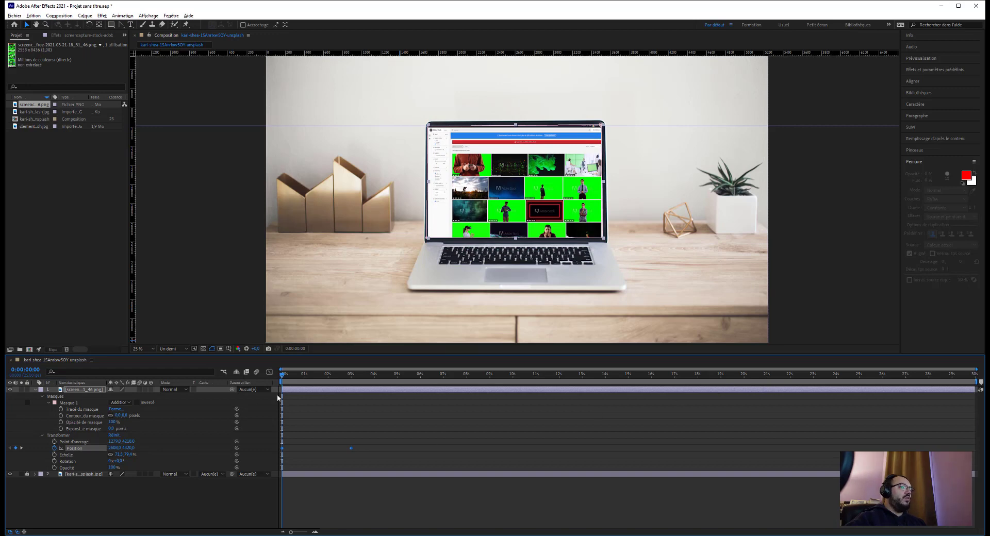
- Reduce the screen capture's vertical position at 3 seconds until the masked area clears the laptop, and preview the movement
{"action": "left_click_drag", "start_coordinate": [282, 373], "coordinate": [351, 375]}
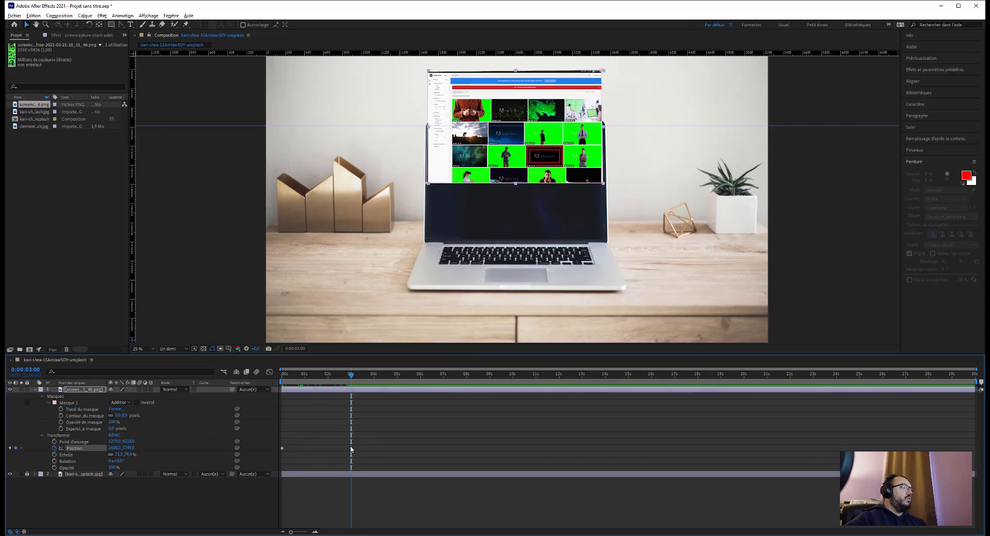
{"action": "left_click_drag", "start_coordinate": [130, 450], "coordinate": [135, 450]}
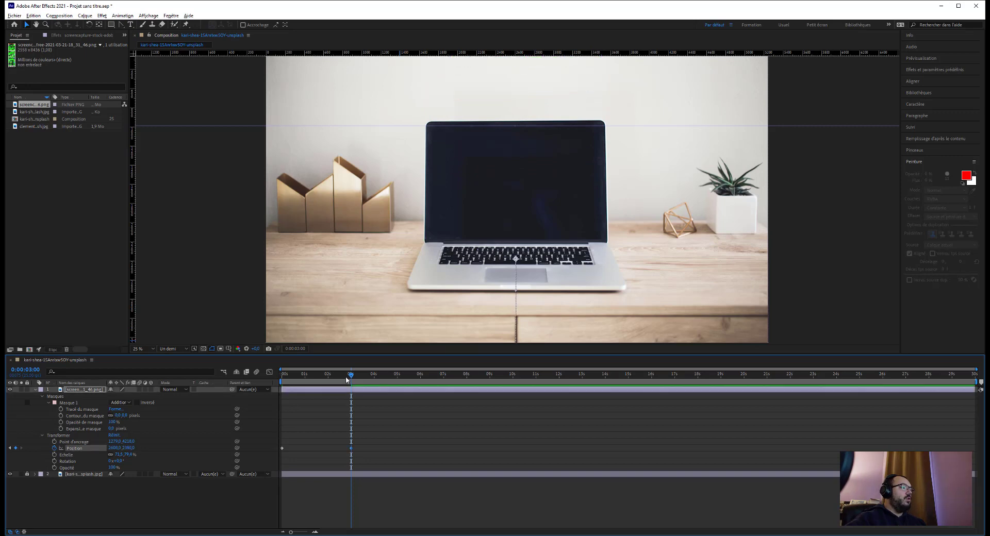
{"action": "key", "text": "Home"}
{"action": "key", "text": "space"}
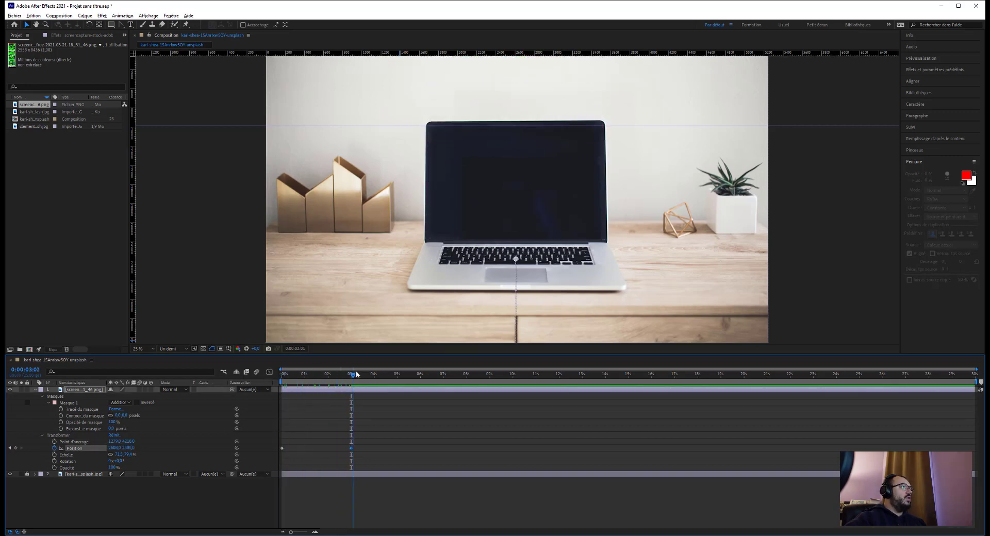
{"action": "key", "text": "space"}
- Set the screen capture's vertical position to 1000 at 3 seconds and preview the movement from the start
{"action": "left_click_drag", "start_coordinate": [345, 378], "coordinate": [352, 377]}
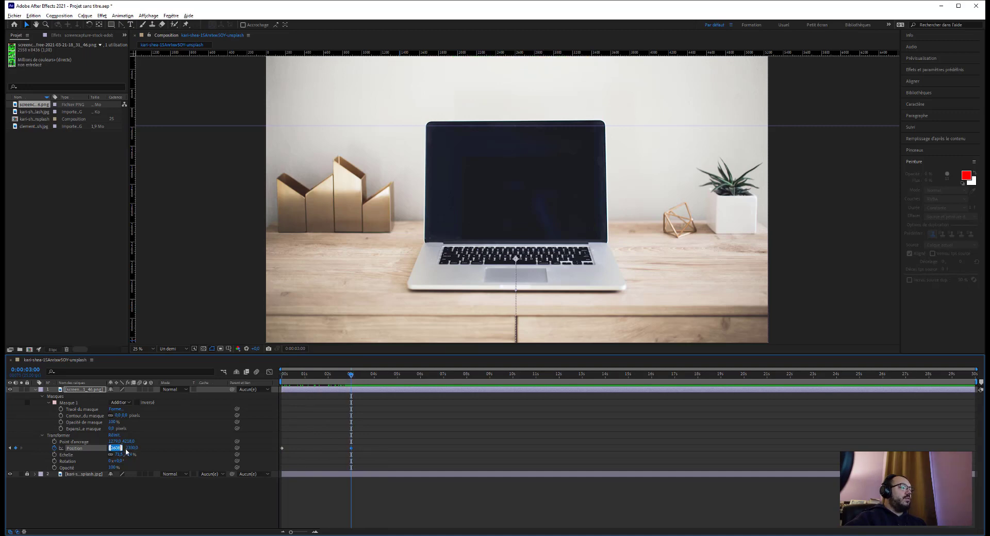
{"action": "key", "text": "Tab"}
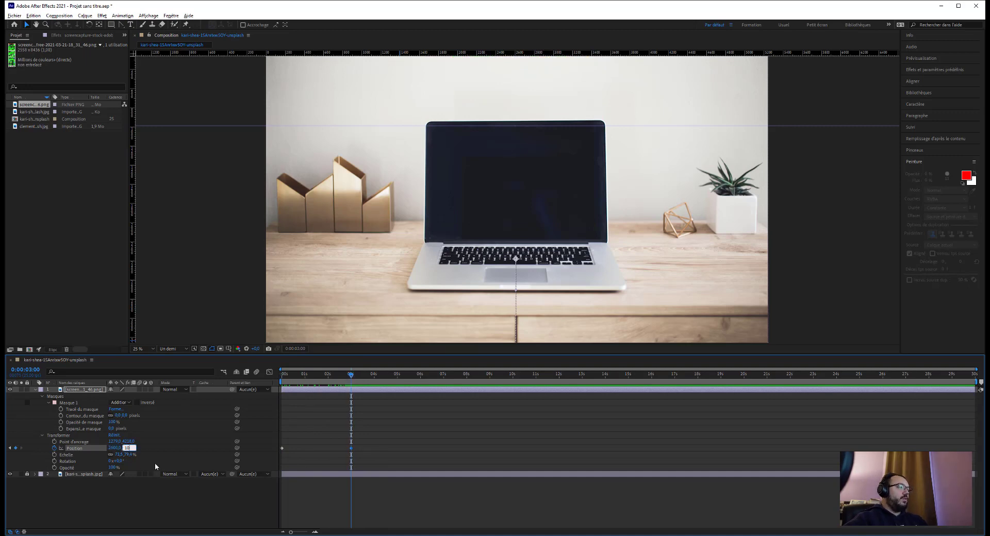
{"action": "type", "text": "1000"}
{"action": "key", "text": "Return"}
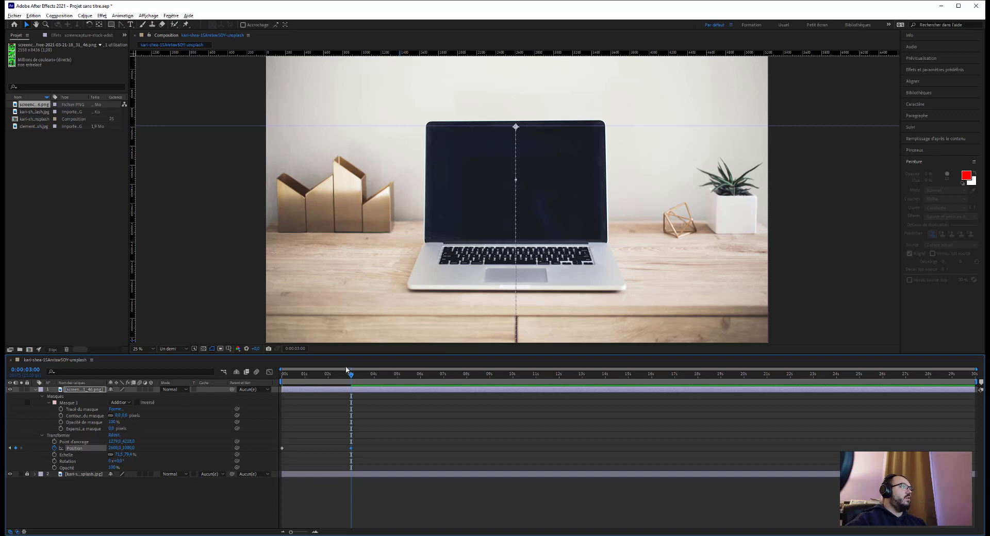
{"action": "key", "text": "space"}
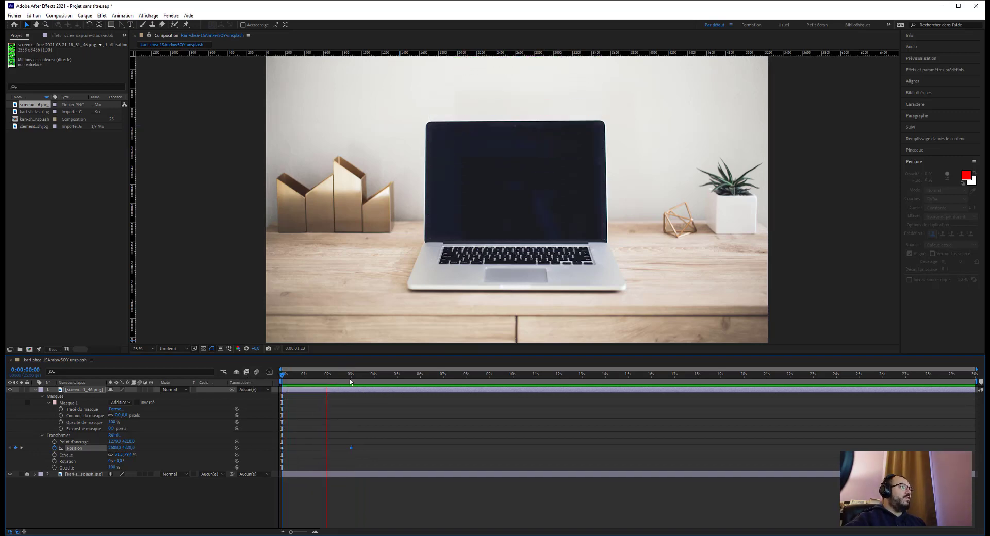
{"action": "key", "text": "space"}
{"action": "left_click_drag", "start_coordinate": [325, 379], "coordinate": [274, 381]}
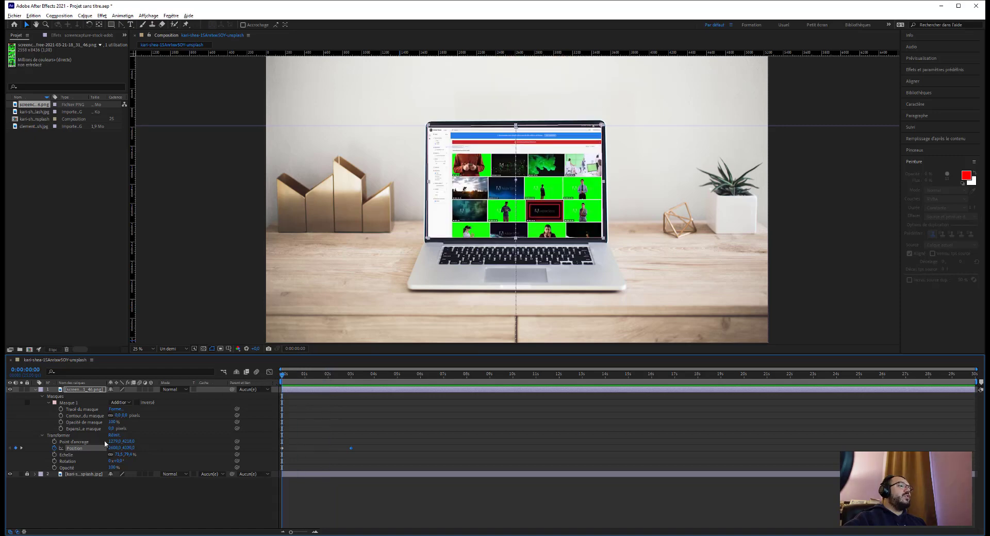
- Add mask path keyframes for Masque 1 at 0 seconds and at 3 seconds
{"action": "left_click", "coordinate": [61, 409]}
{"action": "left_click_drag", "start_coordinate": [287, 407], "coordinate": [280, 411]}
{"action": "left_click", "coordinate": [351, 379]}
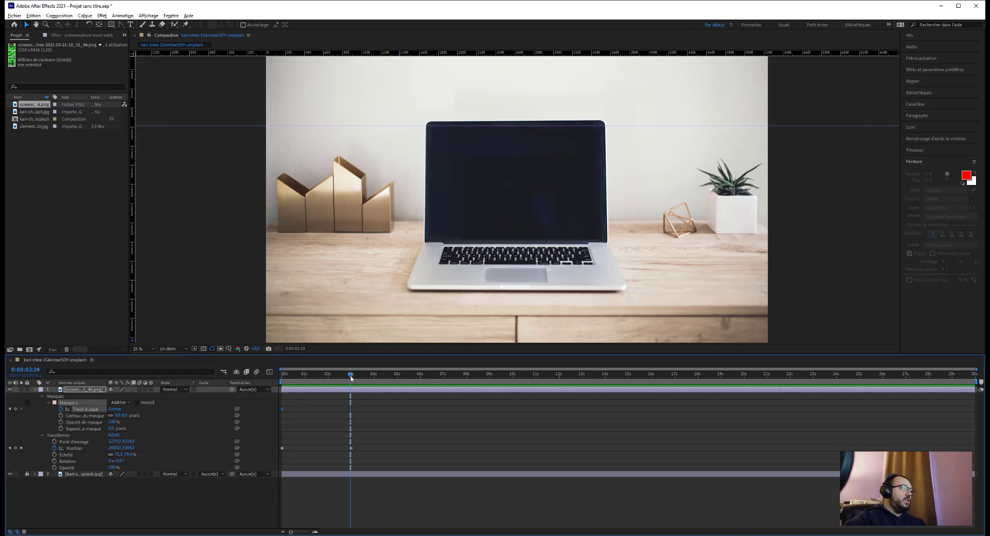
{"action": "left_click", "coordinate": [352, 378]}
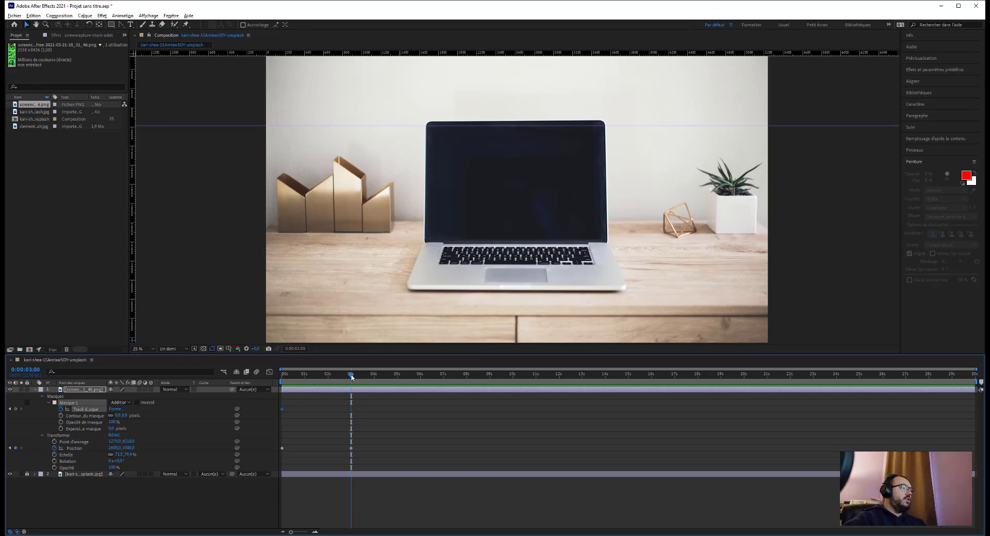
{"action": "mouse_move", "coordinate": [351, 377]}
{"action": "left_mouse_down"}
{"action": "mouse_move", "coordinate": [265, 379]}
{"action": "mouse_move", "coordinate": [352, 375]}
{"action": "left_mouse_up"}
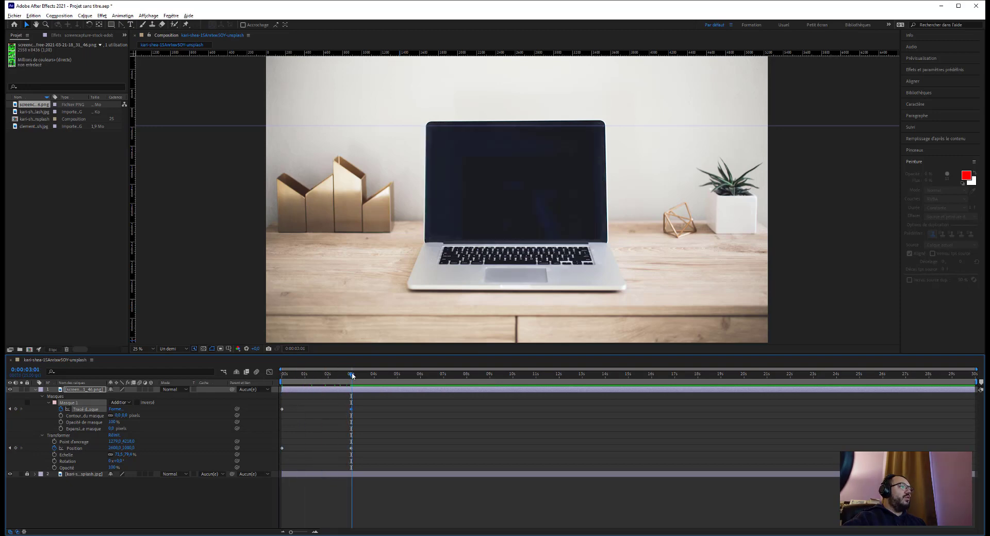
- Move the mask down onto the laptop's display at 3 seconds and preview the page scroll from the start
{"action": "scroll", "coordinate": [396, 253], "scroll_direction": "down", "scroll_amount": 3}
{"action": "scroll", "coordinate": [399, 244], "scroll_direction": "up", "scroll_amount": 2}
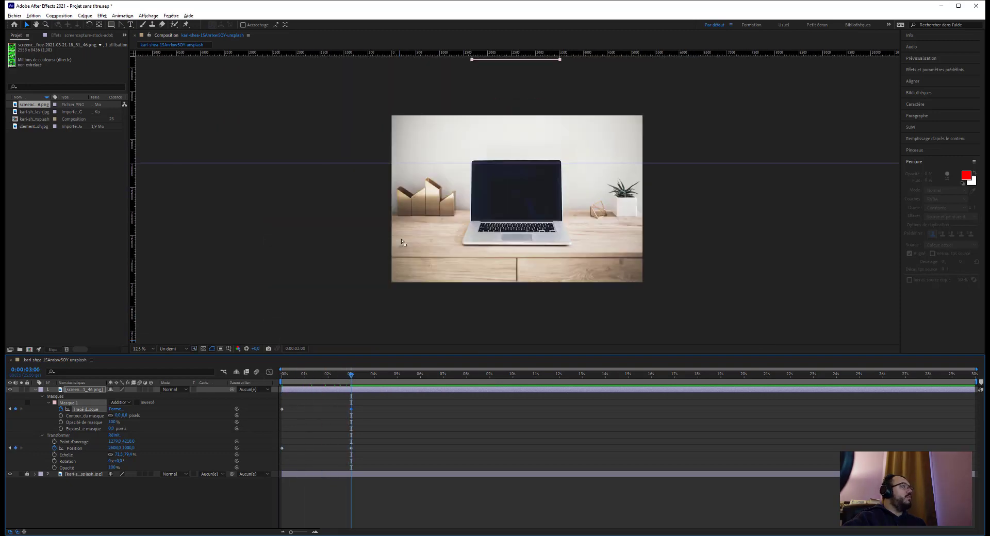
{"action": "scroll", "coordinate": [403, 237], "scroll_direction": "down", "scroll_amount": 1}
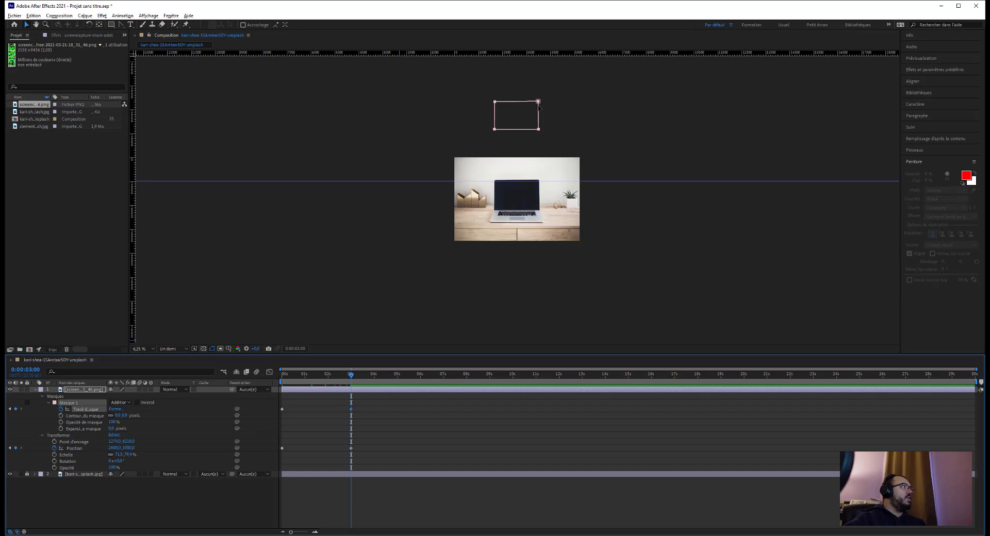
{"action": "left_click_drag", "start_coordinate": [539, 107], "coordinate": [535, 187]}
{"action": "scroll", "coordinate": [532, 185], "scroll_direction": "up", "scroll_amount": 2}
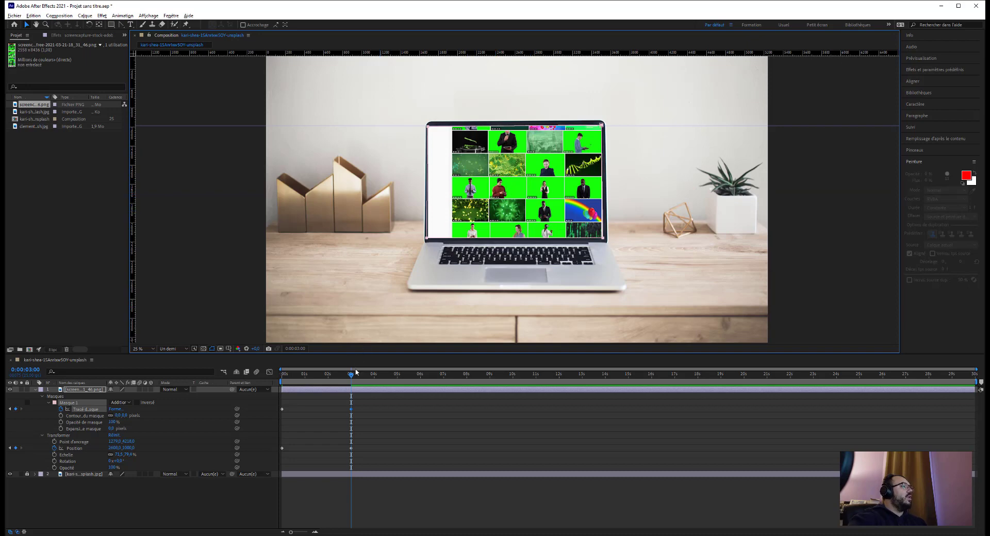
{"action": "left_click_drag", "start_coordinate": [351, 377], "coordinate": [282, 376]}
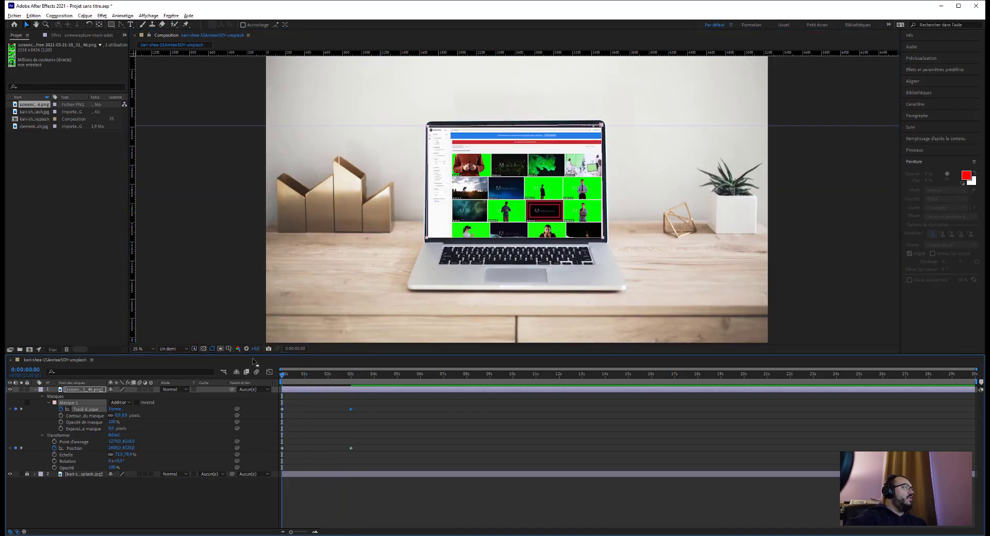
{"action": "key", "text": "space"}
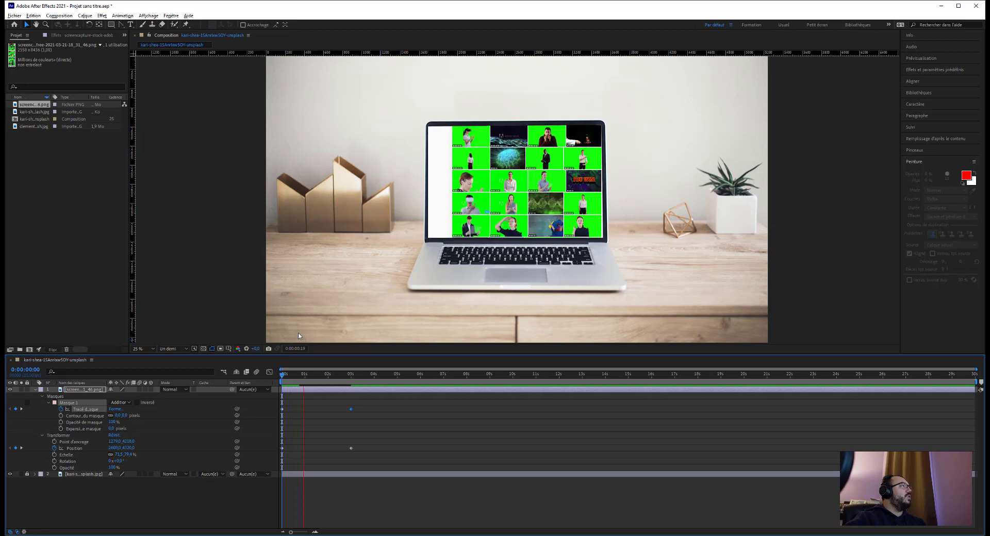
- Play back the page scroll inside the laptop's display several times from the start
{"action": "key", "text": "space"}
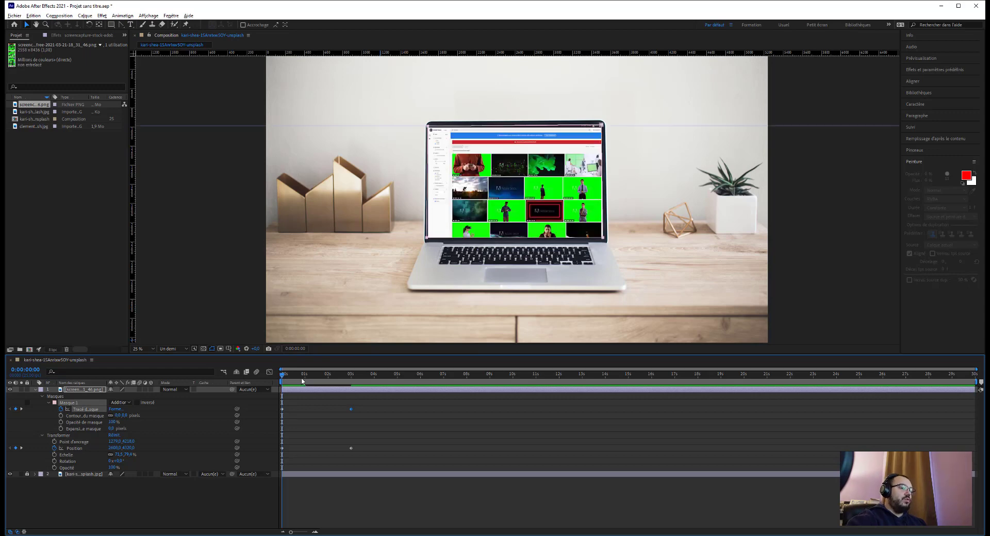
{"action": "key", "text": "space"}
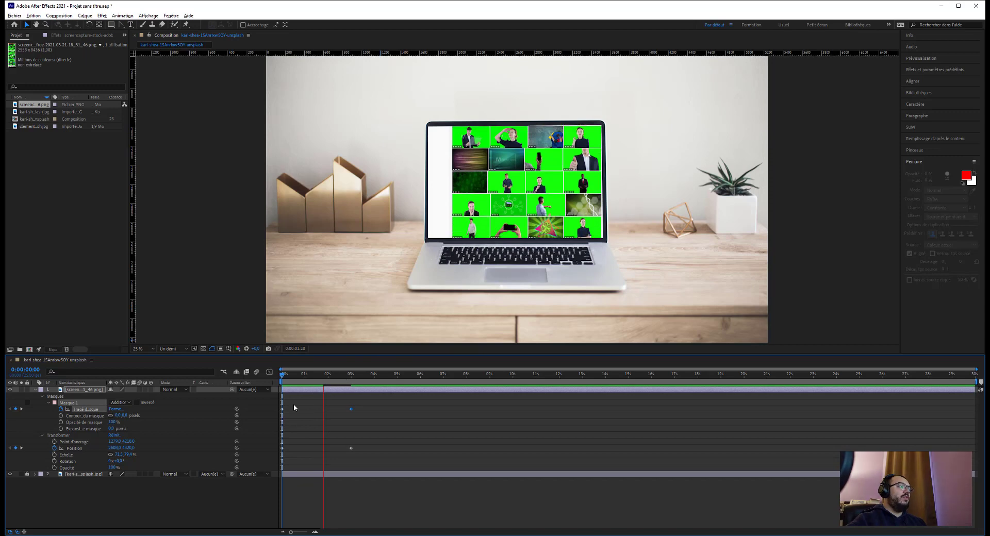
{"action": "left_click", "coordinate": [297, 375]}
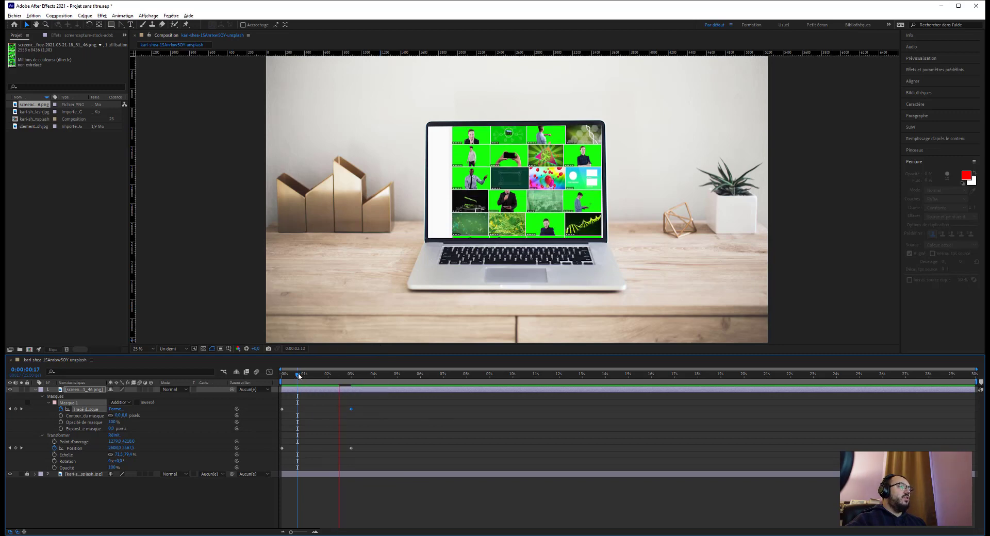
{"action": "mouse_move", "coordinate": [274, 374]}
{"action": "left_mouse_down"}
{"action": "mouse_move", "coordinate": [313, 377]}
{"action": "mouse_move", "coordinate": [265, 375]}
{"action": "left_mouse_up"}
{"action": "key", "text": "space"}
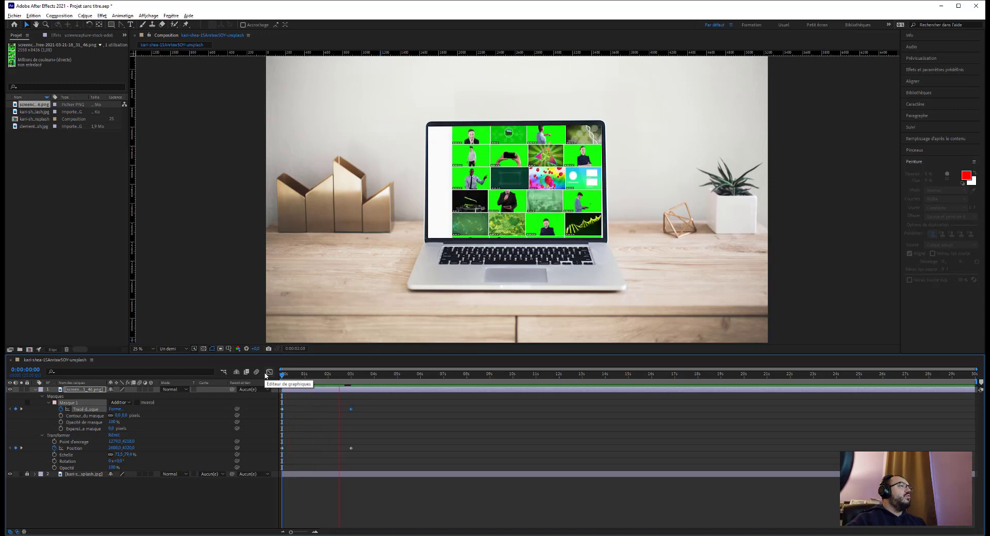
{"action": "key", "text": "space"}
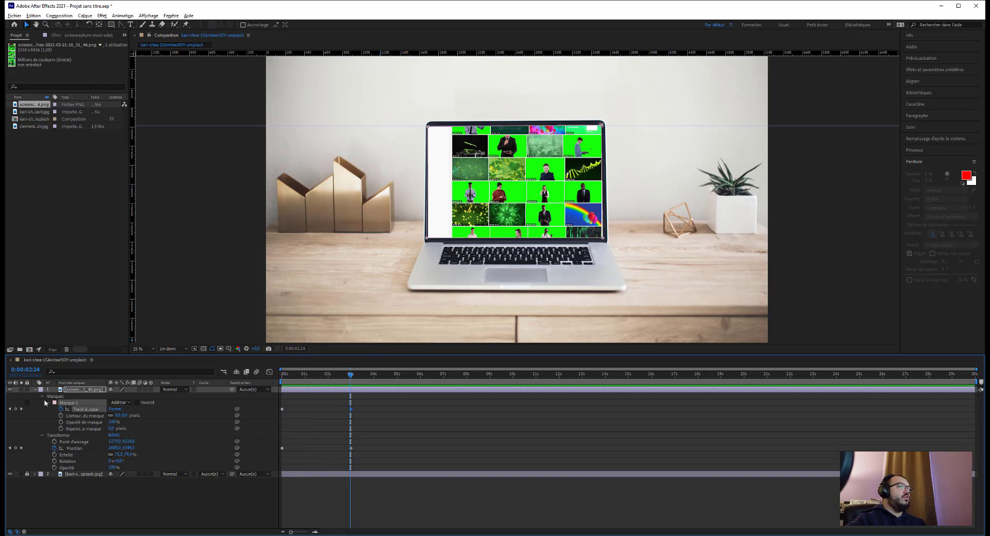
- Delete the current laptop photo layer and add the clement unsplash.jpg laptop photo to the composition
{"action": "left_click", "coordinate": [80, 475]}
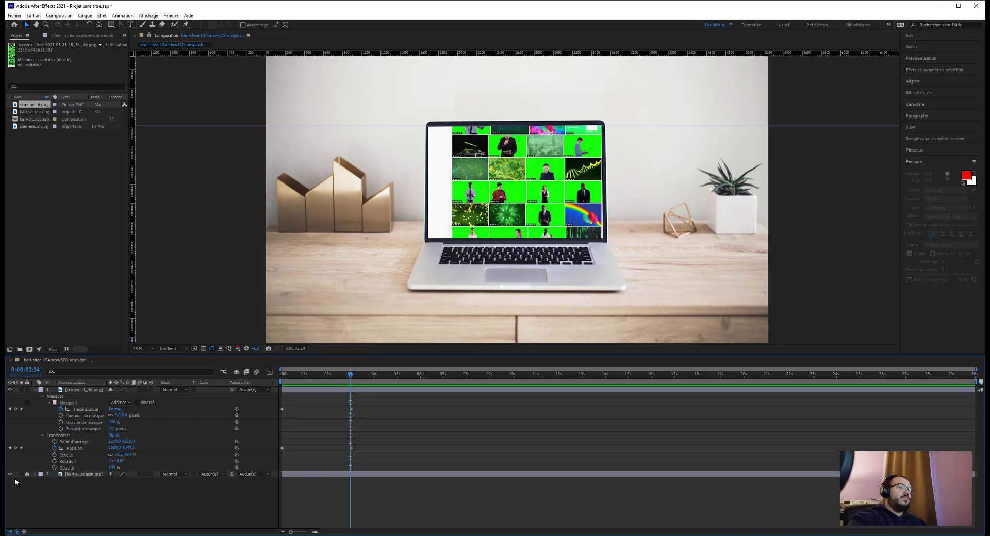
{"action": "key", "text": "Delete"}
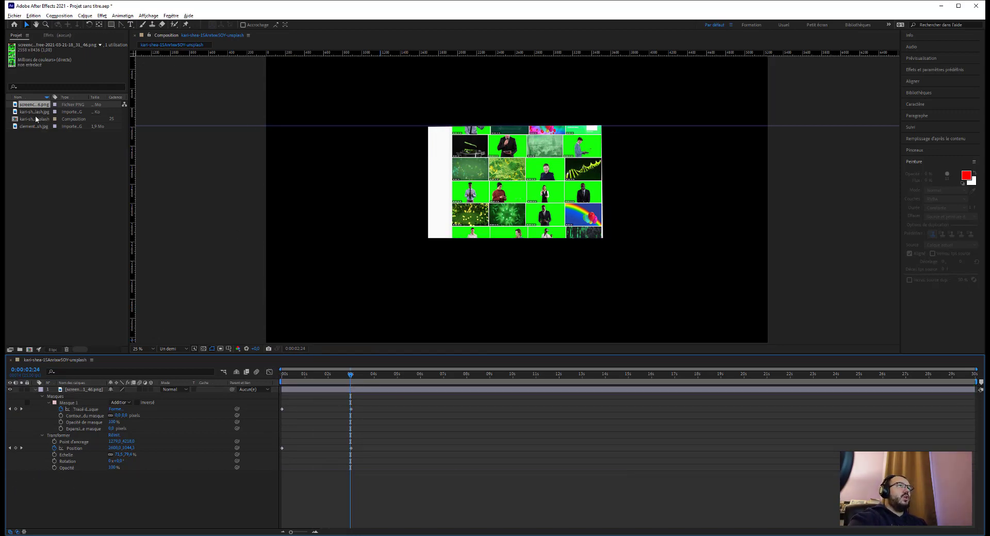
{"action": "left_click", "coordinate": [31, 127]}
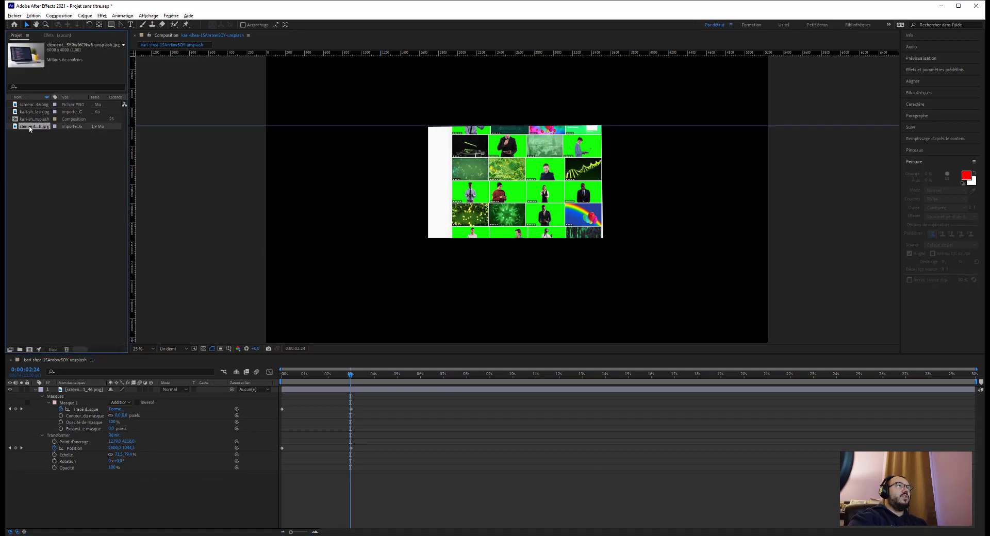
{"action": "left_click_drag", "start_coordinate": [29, 129], "coordinate": [466, 185]}
{"action": "key", "text": "comma"}
{"action": "key", "text": "comma"}
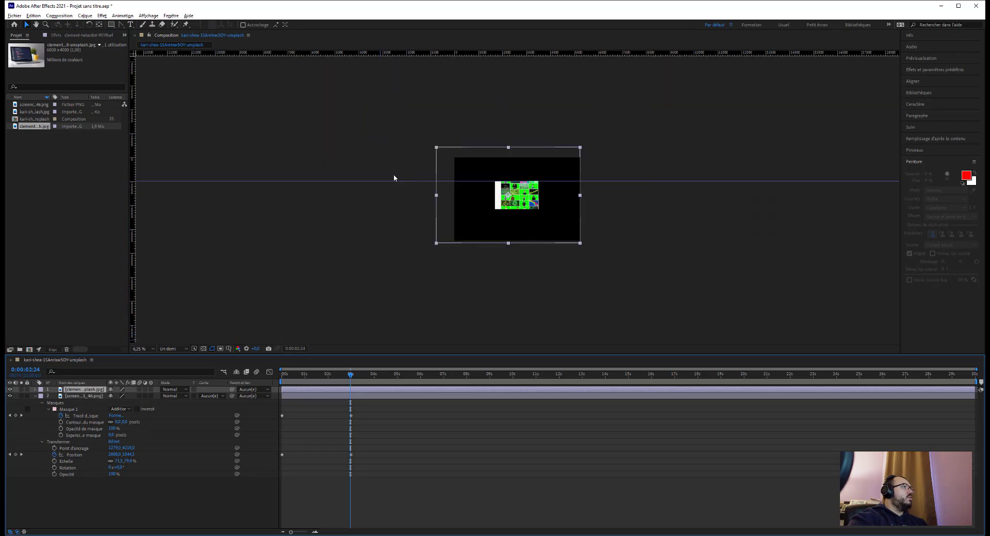
- Place the new laptop photo beneath the screen capture layer and shift it so the whole laptop display fits in the frame
{"action": "scroll", "coordinate": [394, 178], "scroll_direction": "up", "scroll_amount": 1}
{"action": "left_click_drag", "start_coordinate": [72, 391], "coordinate": [77, 477]}
{"action": "left_click_drag", "start_coordinate": [465, 229], "coordinate": [488, 246]}
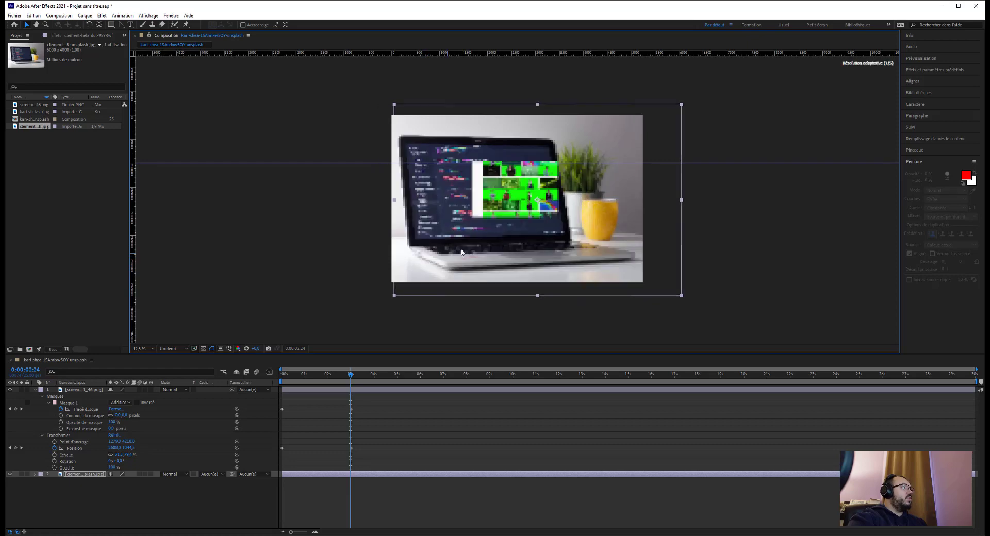
- Remove Masque 1 and both position keyframes from the screen capture, and lock the laptop photo layer
{"action": "left_click", "coordinate": [68, 405]}
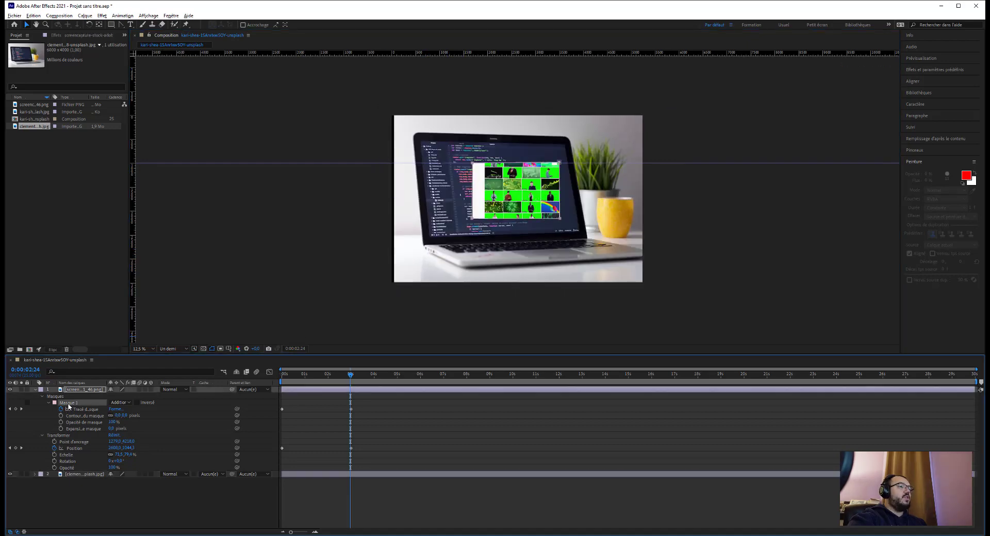
{"action": "key", "text": "Delete"}
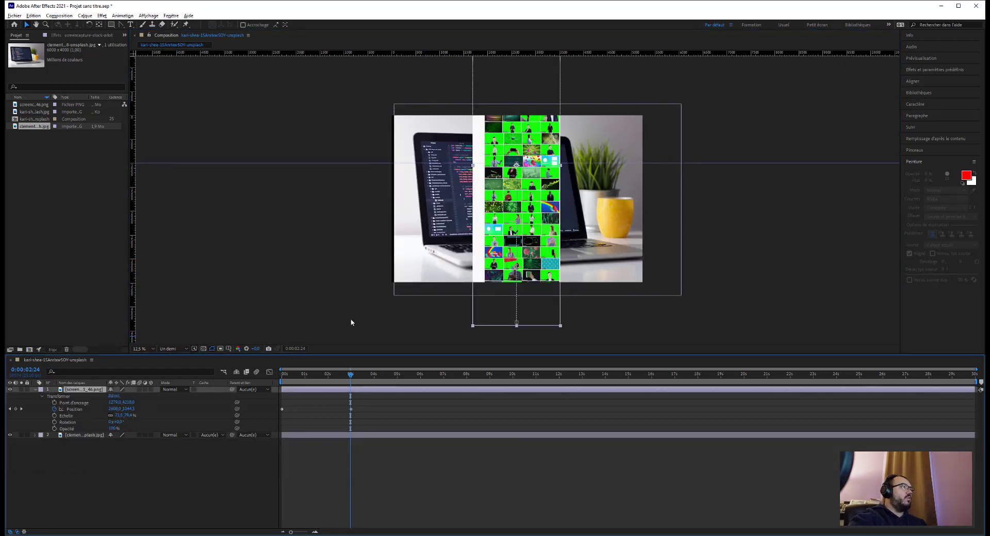
{"action": "left_click", "coordinate": [27, 434]}
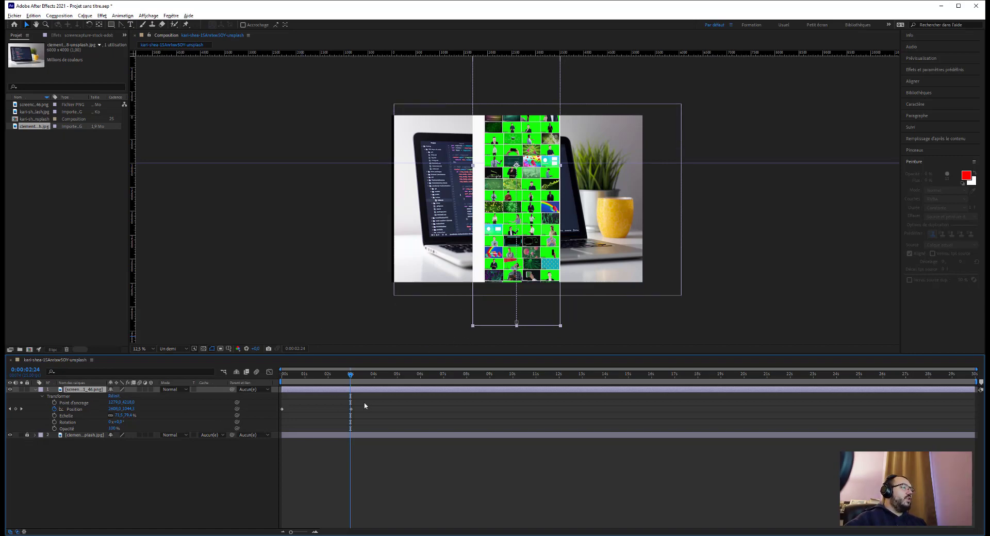
{"action": "left_click_drag", "start_coordinate": [365, 403], "coordinate": [266, 415]}
{"action": "key", "text": "Delete"}
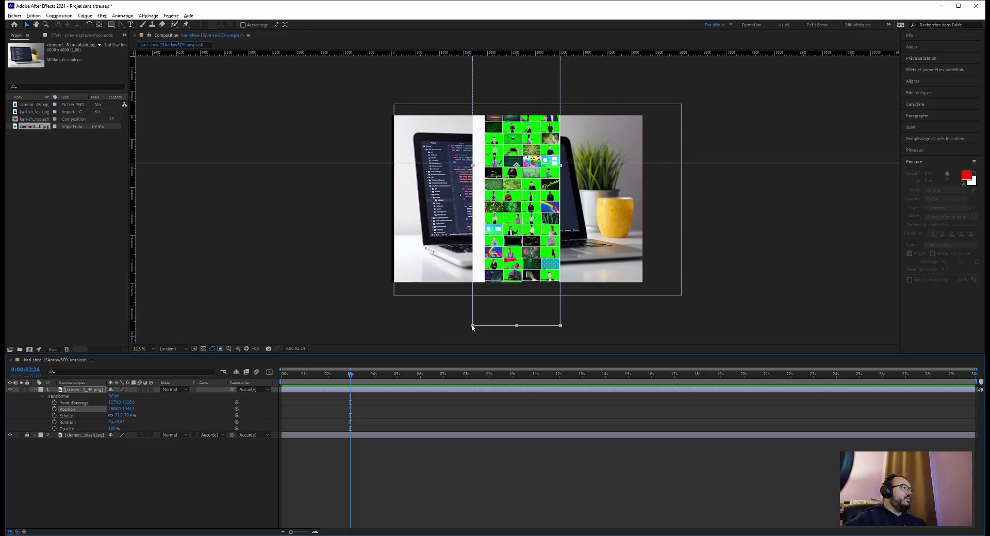
- Enlarge the screen capture proportionally and move it sideways over the laptop photo
{"action": "left_click_drag", "start_coordinate": [473, 327], "coordinate": [407, 296]}
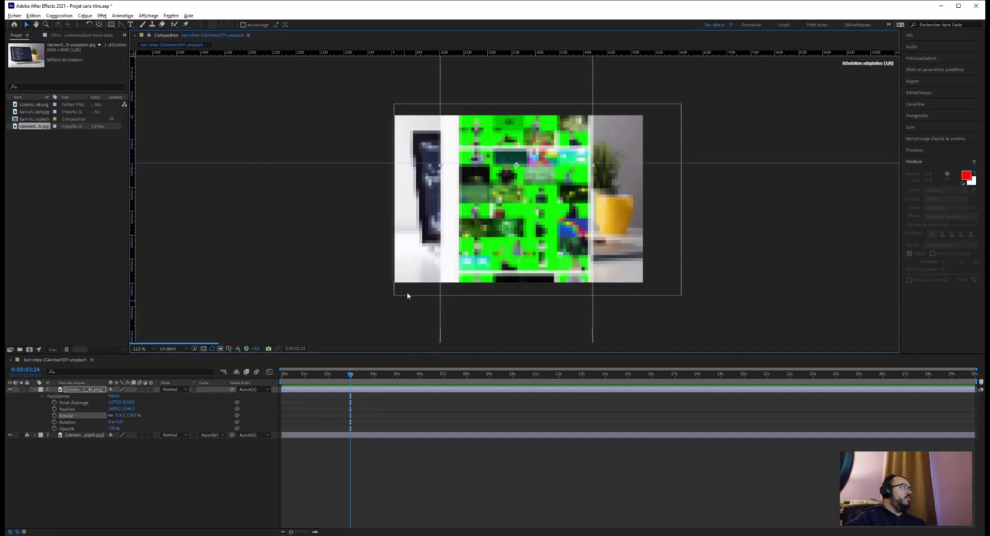
{"action": "scroll", "coordinate": [415, 291], "scroll_direction": "down", "scroll_amount": 2}
{"action": "scroll", "coordinate": [419, 290], "scroll_direction": "up", "scroll_amount": 2}
{"action": "scroll", "coordinate": [456, 283], "scroll_direction": "down", "scroll_amount": 1}
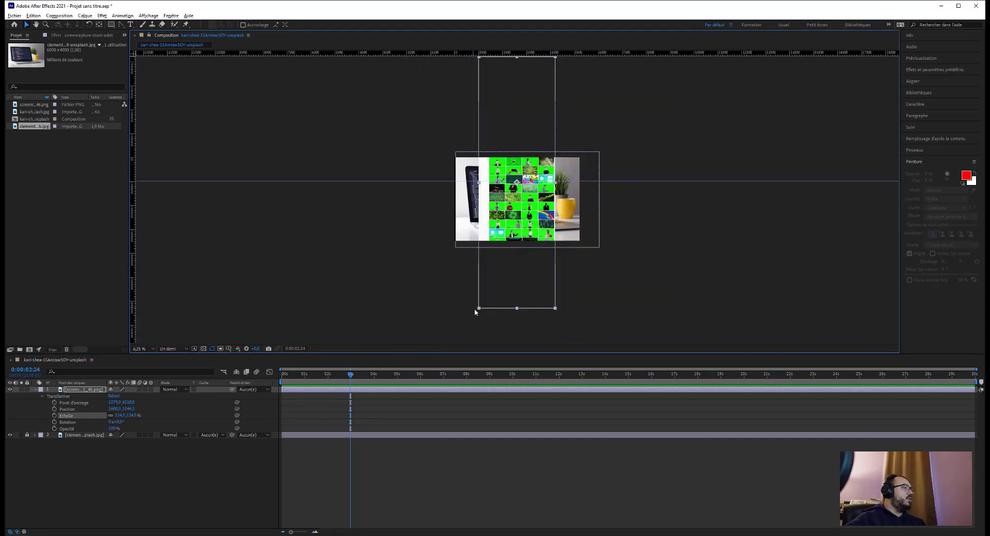
{"action": "left_click", "coordinate": [459, 319]}
{"action": "left_click", "coordinate": [487, 280]}
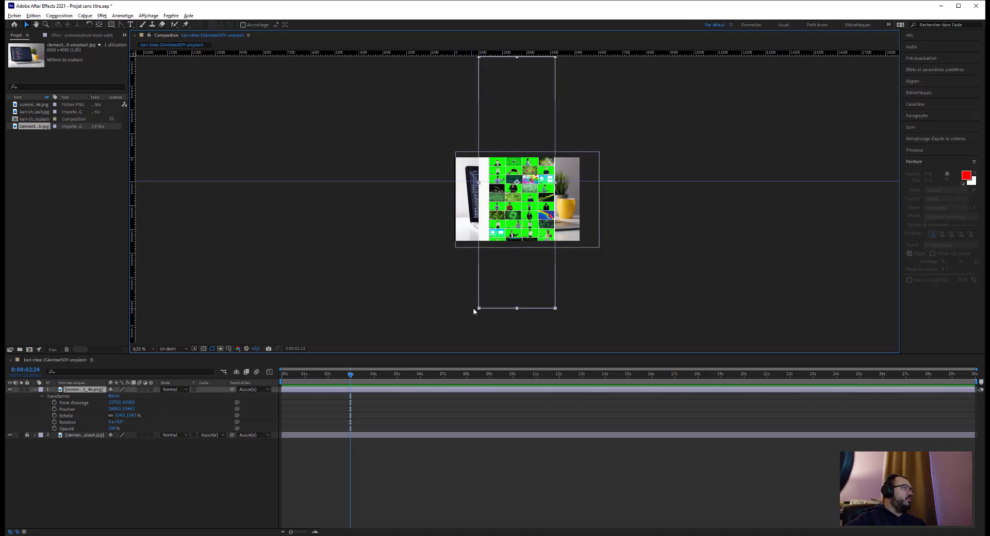
{"action": "left_click_drag", "start_coordinate": [473, 308], "coordinate": [397, 348]}
{"action": "mouse_move", "coordinate": [488, 212]}
{"action": "left_mouse_down"}
{"action": "mouse_move", "coordinate": [598, 209]}
{"action": "mouse_move", "coordinate": [479, 210]}
{"action": "mouse_move", "coordinate": [501, 208]}
{"action": "left_mouse_up"}
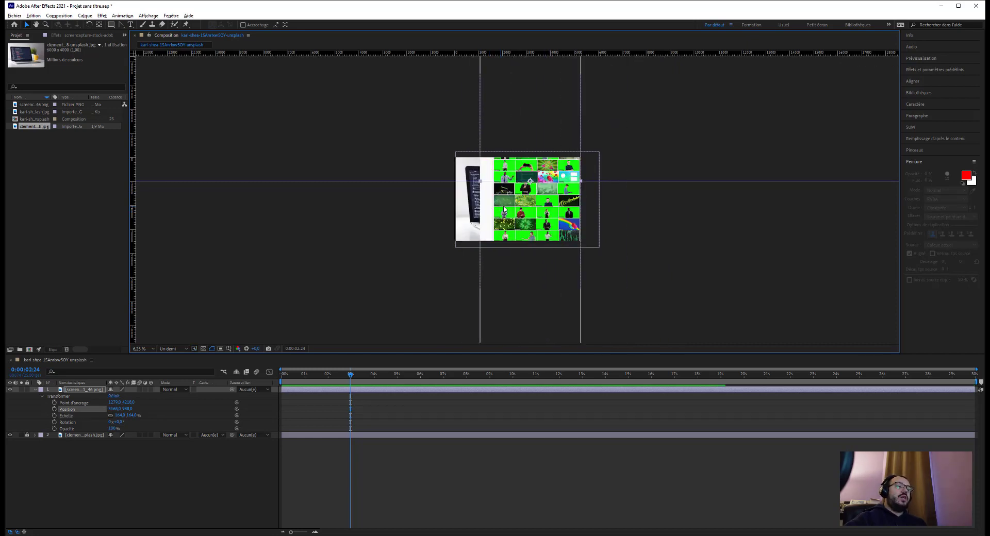
- Make the screen capture a 3D layer, rotate it toward the laptop display's perspective and move it over the display
{"action": "right_click", "coordinate": [502, 207]}
{"action": "left_click", "coordinate": [528, 270]}
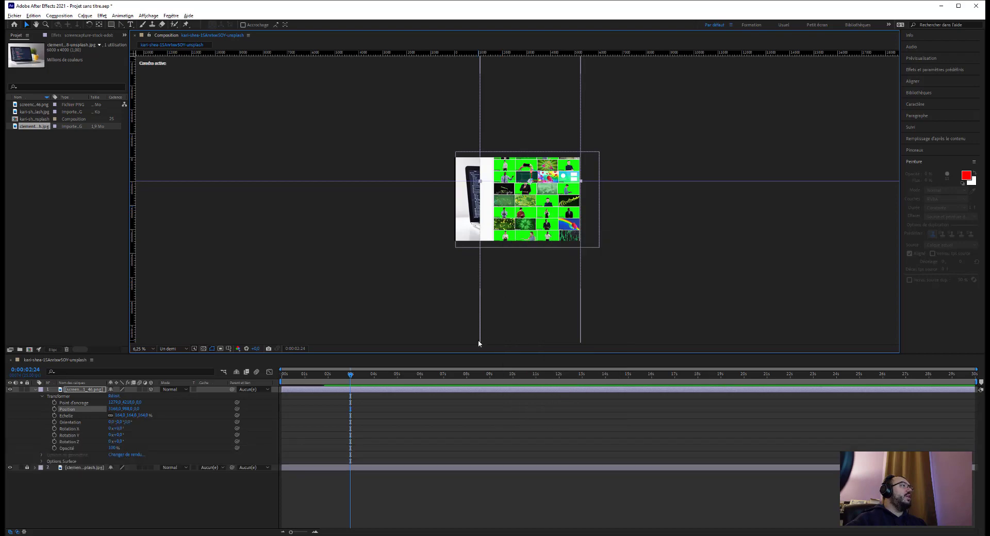
{"action": "scroll", "coordinate": [532, 178], "scroll_direction": "up", "scroll_amount": 1}
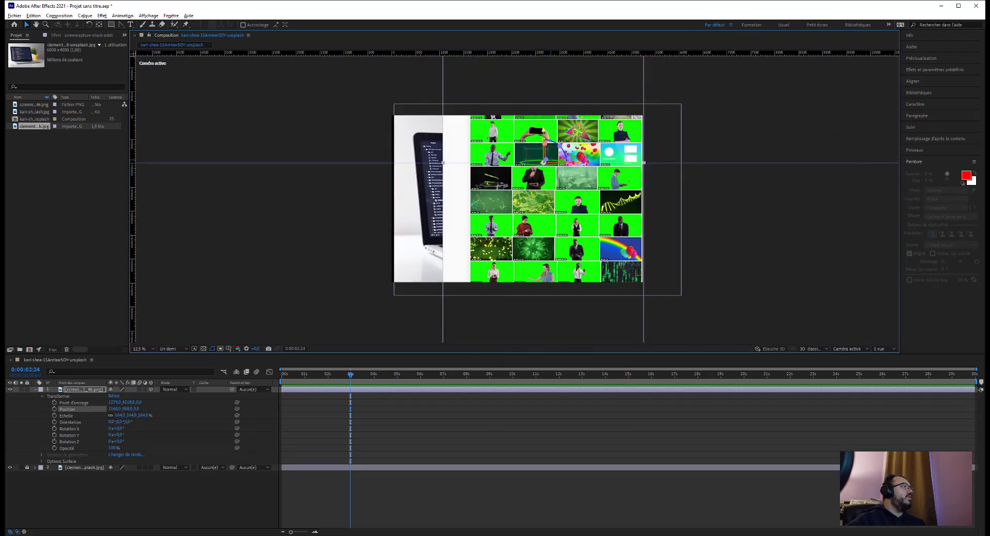
{"action": "mouse_move", "coordinate": [546, 161]}
{"action": "left_mouse_down"}
{"action": "mouse_move", "coordinate": [534, 163]}
{"action": "mouse_move", "coordinate": [546, 163]}
{"action": "left_mouse_up"}
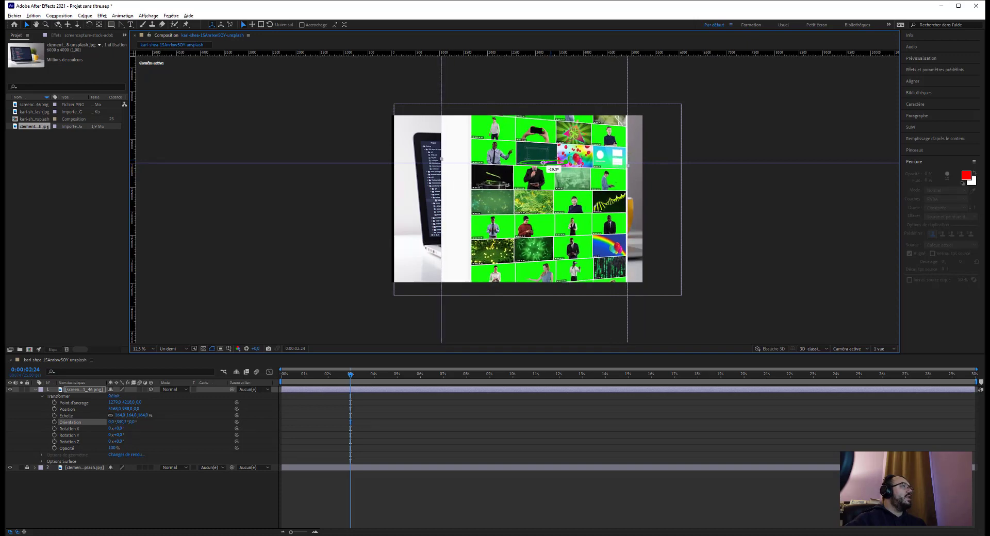
{"action": "left_click_drag", "start_coordinate": [549, 142], "coordinate": [551, 146]}
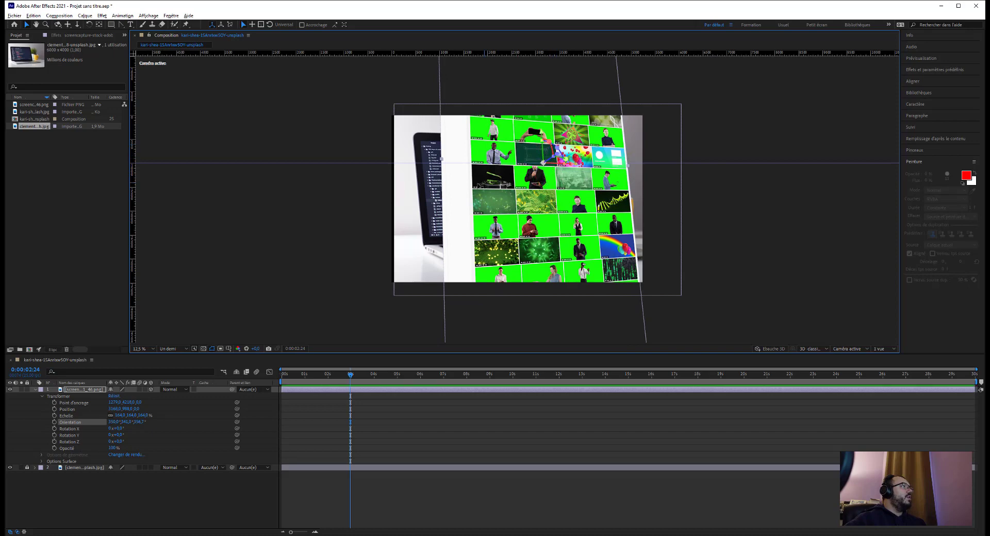
{"action": "left_click_drag", "start_coordinate": [478, 185], "coordinate": [465, 185]}
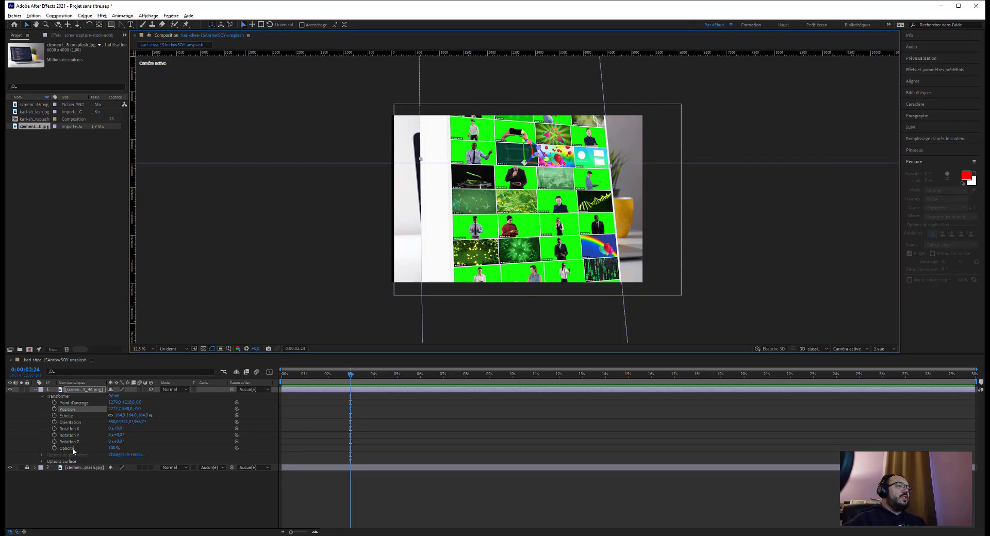
- Lower the screen capture's opacity to about half and refine its orientation to match the laptop display's tilt
{"action": "left_click_drag", "start_coordinate": [111, 448], "coordinate": [74, 443]}
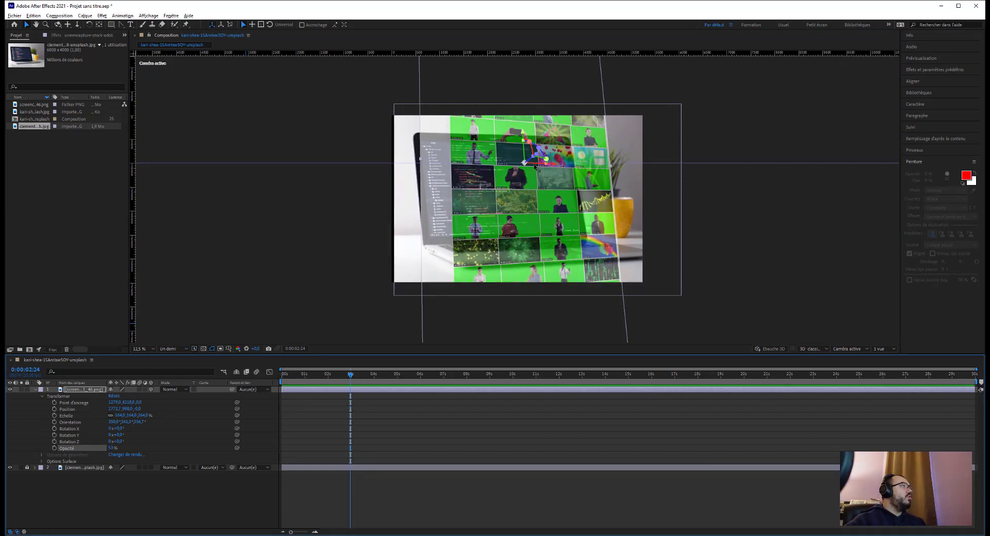
{"action": "left_click_drag", "start_coordinate": [529, 143], "coordinate": [524, 162]}
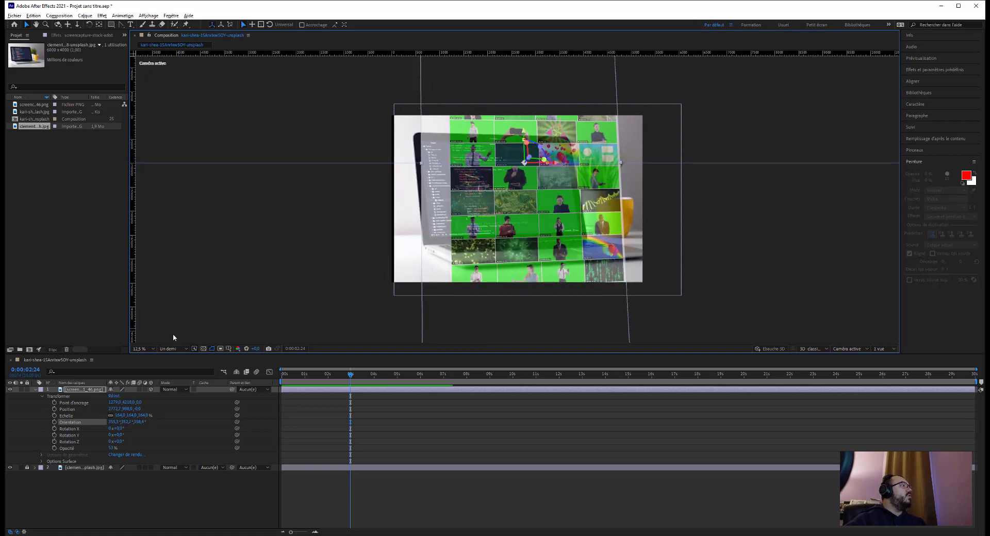
{"action": "left_click_drag", "start_coordinate": [128, 424], "coordinate": [128, 425]}
{"action": "mouse_move", "coordinate": [131, 421]}
{"action": "left_mouse_down"}
{"action": "mouse_move", "coordinate": [123, 421]}
{"action": "mouse_move", "coordinate": [135, 422]}
{"action": "left_mouse_up"}
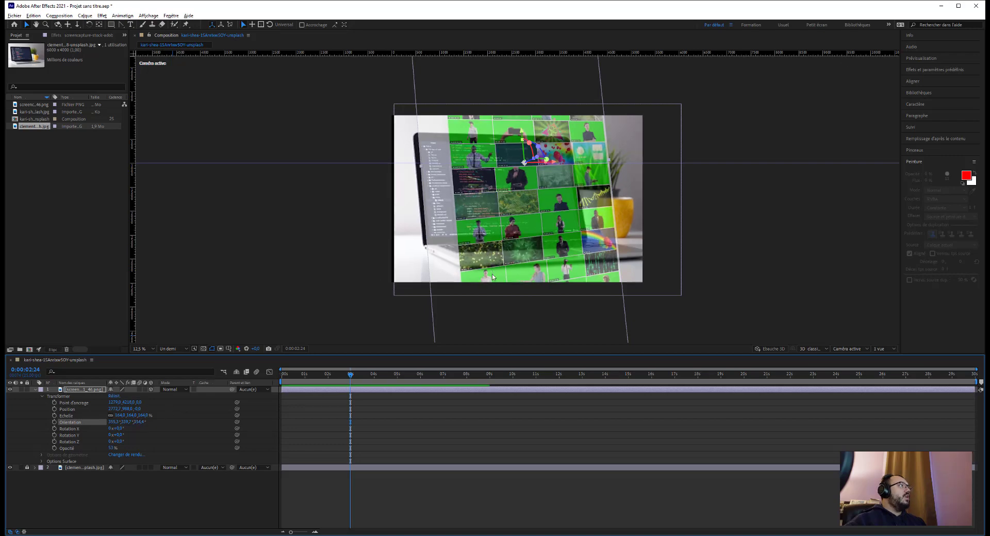
- Scale down the screen capture and reposition it so the page's top edge lines up with the top of the laptop display
{"action": "left_click", "coordinate": [610, 163]}
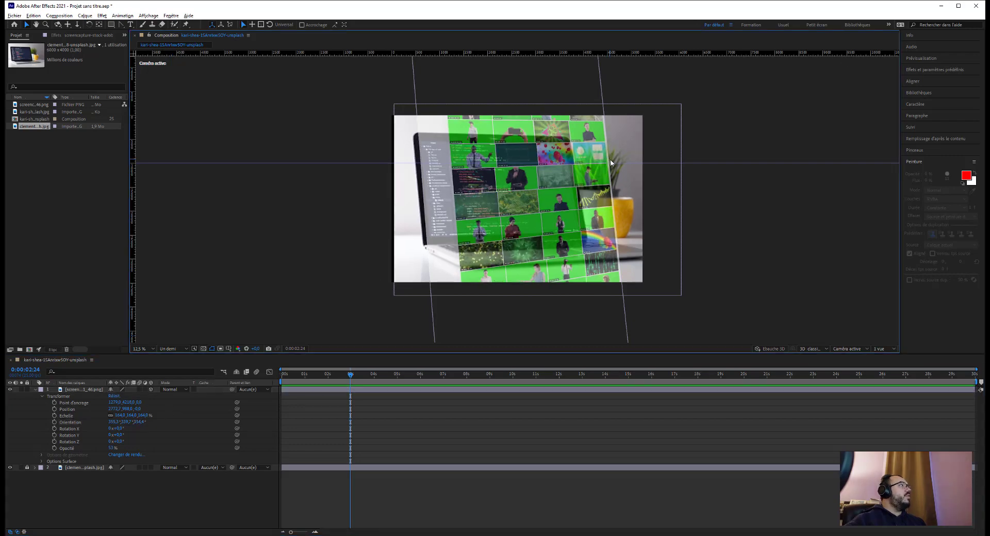
{"action": "left_click", "coordinate": [603, 164]}
{"action": "left_click_drag", "start_coordinate": [608, 163], "coordinate": [597, 164]}
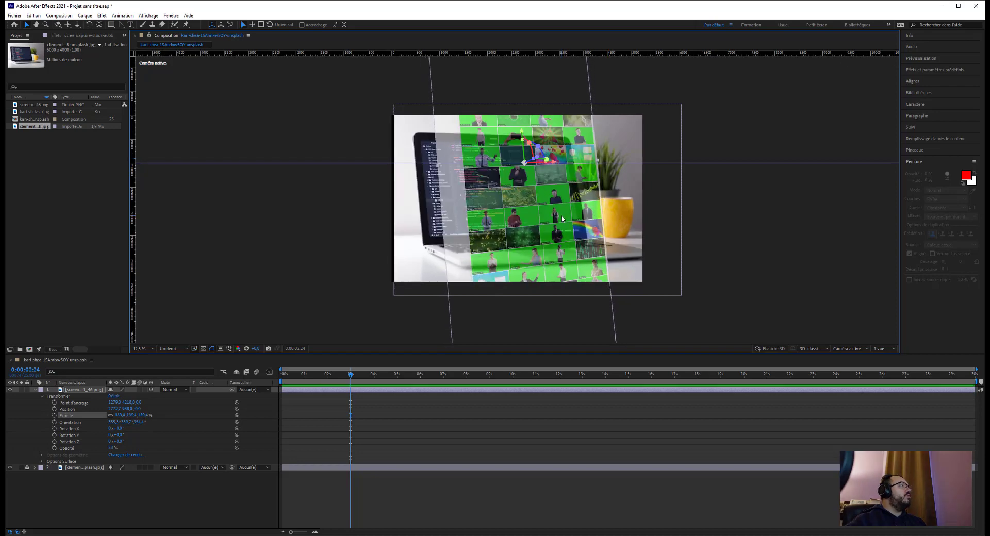
{"action": "left_click_drag", "start_coordinate": [563, 220], "coordinate": [548, 219]}
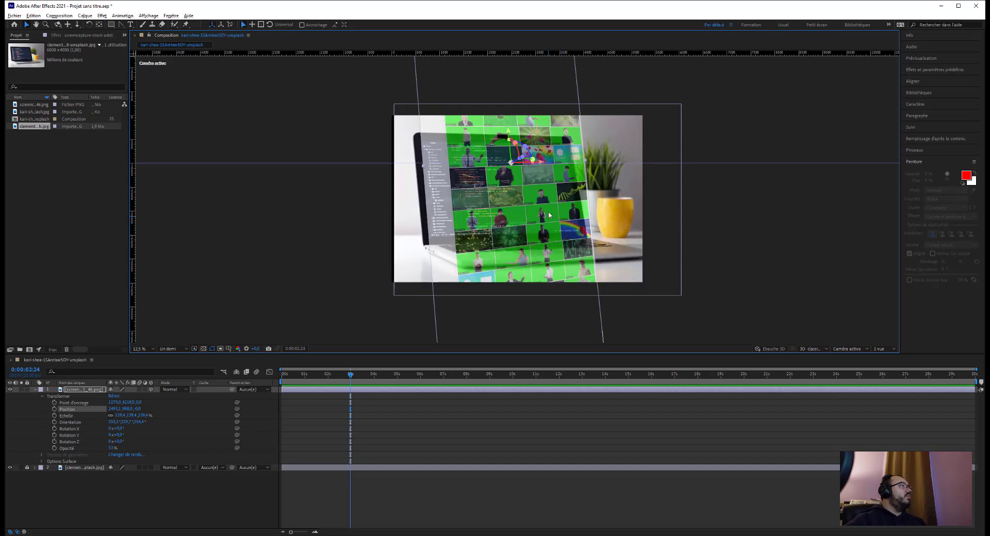
{"action": "left_click_drag", "start_coordinate": [550, 276], "coordinate": [519, 176]}
{"action": "left_click_drag", "start_coordinate": [576, 140], "coordinate": [576, 139]}
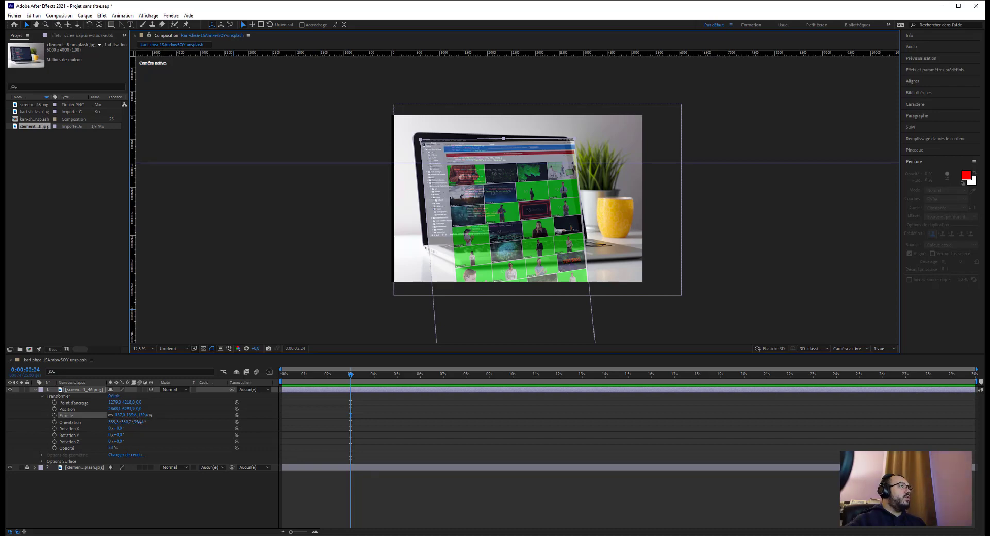
- Shrink the screen capture slightly and nudge it so its upper corners fit inside the laptop display
{"action": "left_click_drag", "start_coordinate": [138, 422], "coordinate": [138, 422]}
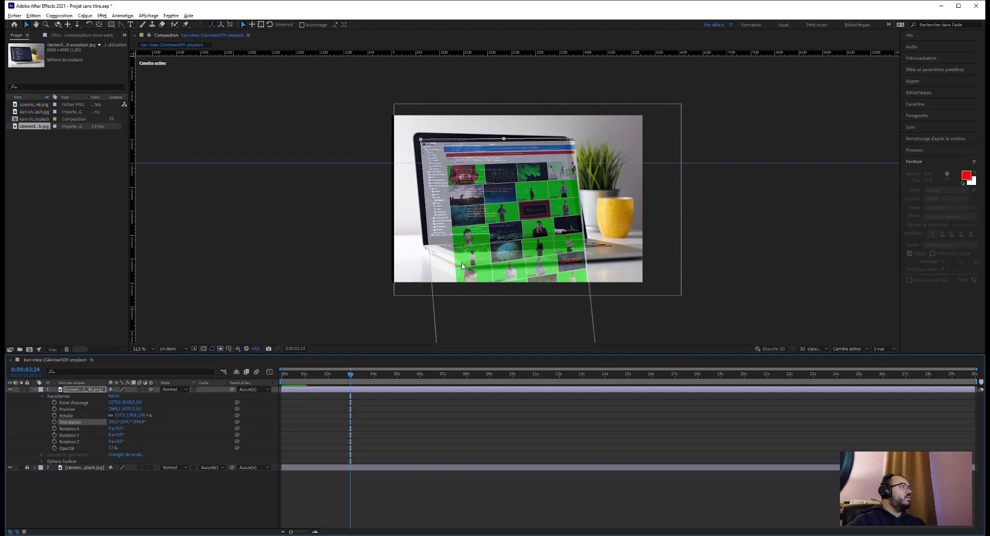
{"action": "mouse_move", "coordinate": [576, 138]}
{"action": "left_mouse_down"}
{"action": "mouse_move", "coordinate": [568, 144]}
{"action": "mouse_move", "coordinate": [576, 139]}
{"action": "left_mouse_up"}
{"action": "left_click", "coordinate": [576, 139]}
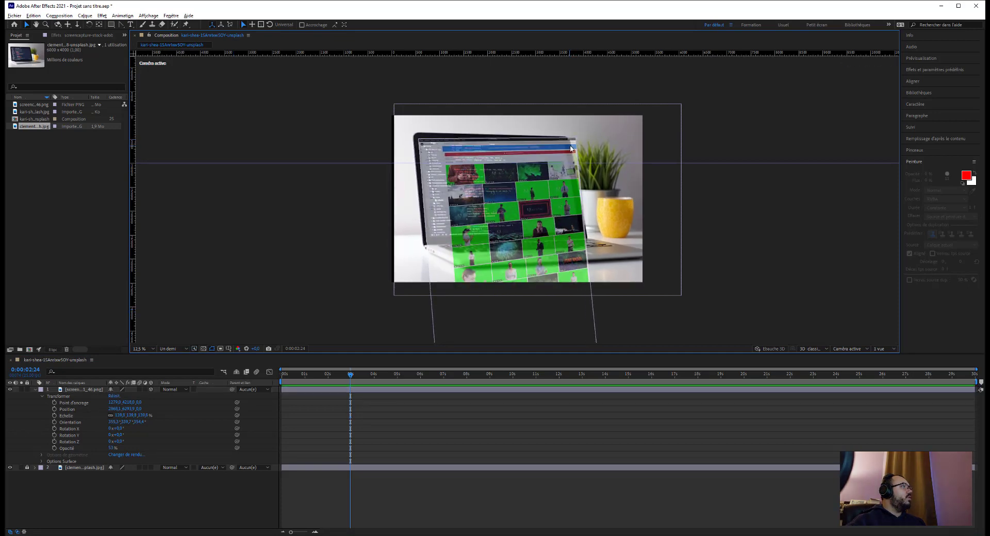
{"action": "left_click", "coordinate": [572, 140]}
{"action": "left_click", "coordinate": [576, 138]}
{"action": "left_click", "coordinate": [572, 144]}
{"action": "left_click_drag", "start_coordinate": [575, 139], "coordinate": [549, 181]}
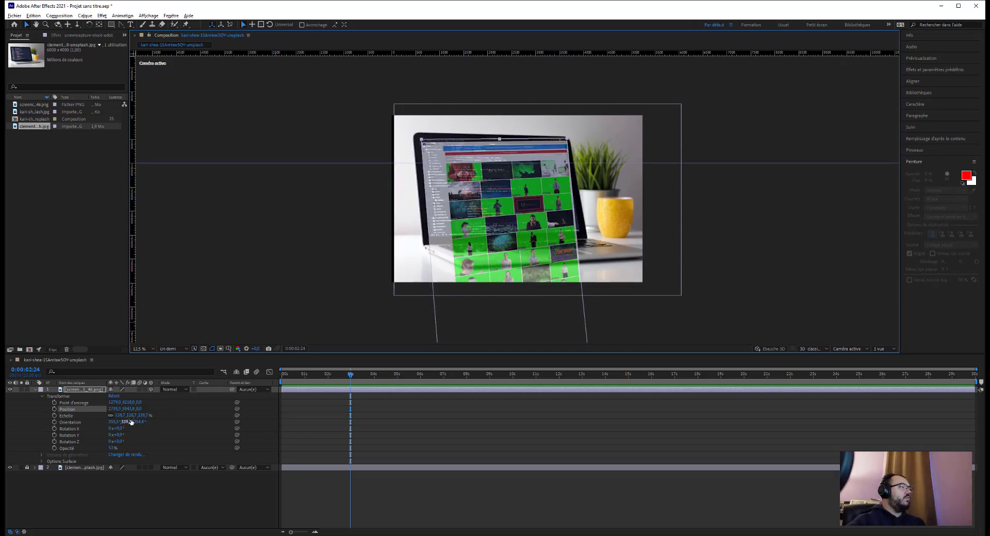
- Refine the screen capture's Y and Z orientation so its top edge follows the tilt of the laptop display
{"action": "left_click_drag", "start_coordinate": [132, 422], "coordinate": [134, 423]}
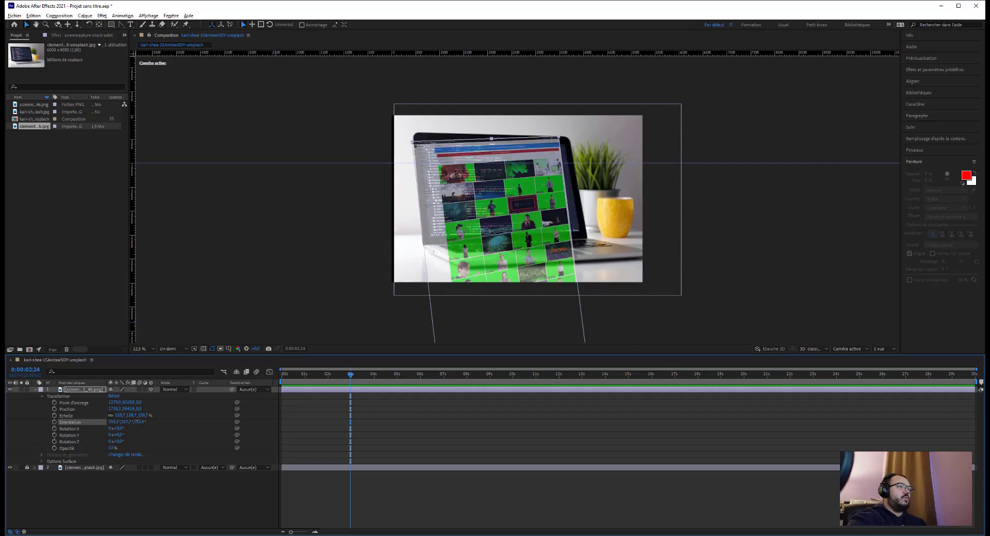
{"action": "key", "text": "Up"}
{"action": "key", "text": "Up"}
{"action": "key", "text": "Up"}
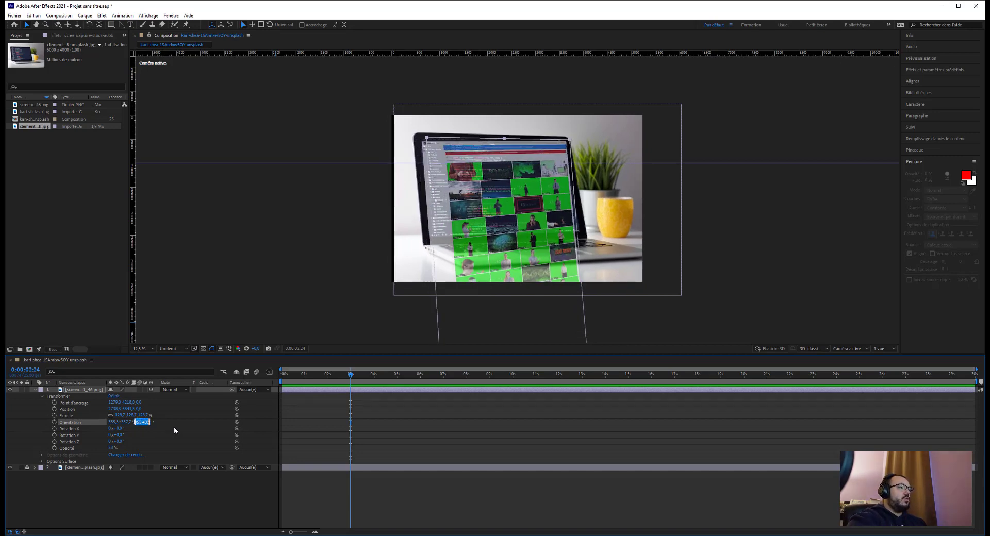
{"action": "key", "text": "Down"}
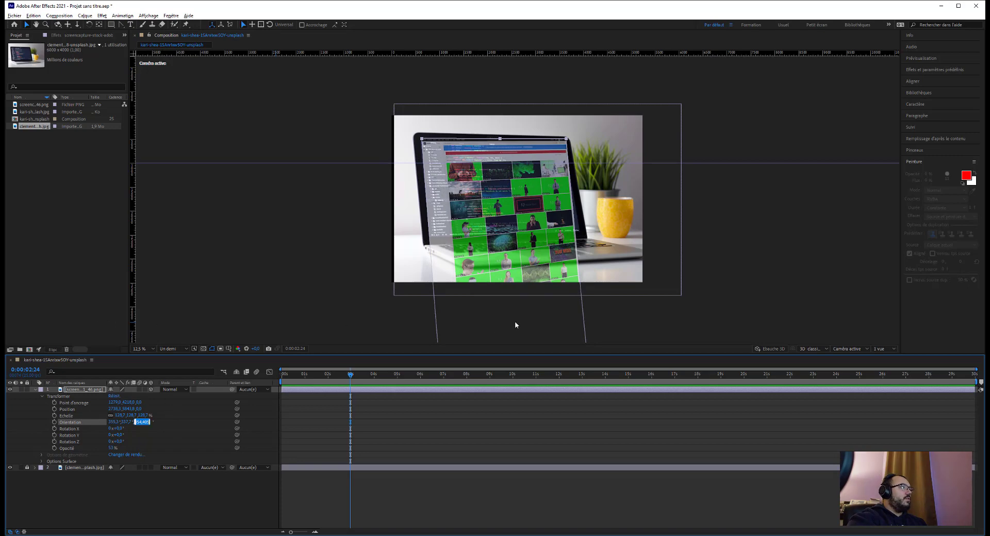
- Scale the screen capture up to about 136.7% and move it back down so its top edge aligns with the laptop display
{"action": "left_click", "coordinate": [143, 415]}
{"action": "key", "text": "Up"}
{"action": "key", "text": "Up"}
{"action": "key", "text": "Up"}
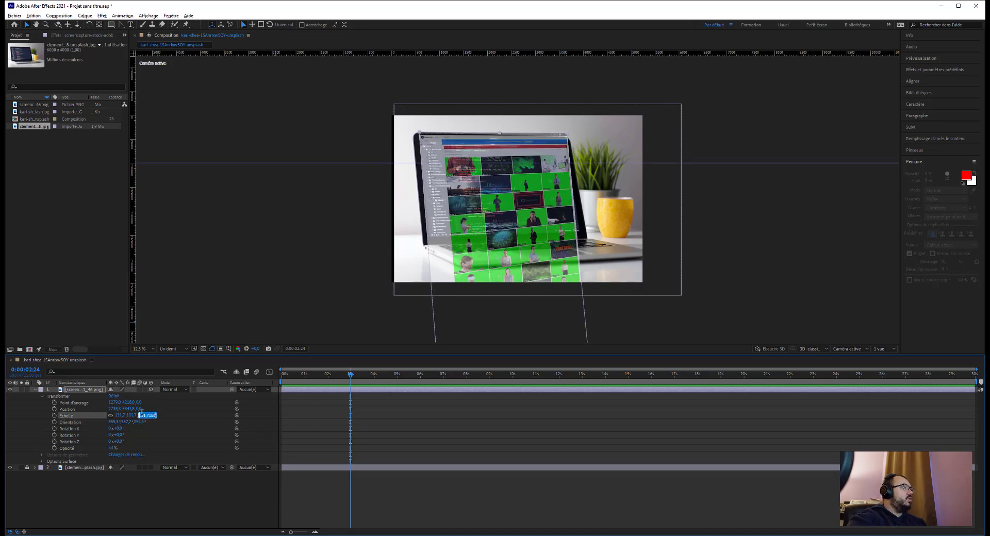
{"action": "key", "text": "Up"}
{"action": "key", "text": "Up"}
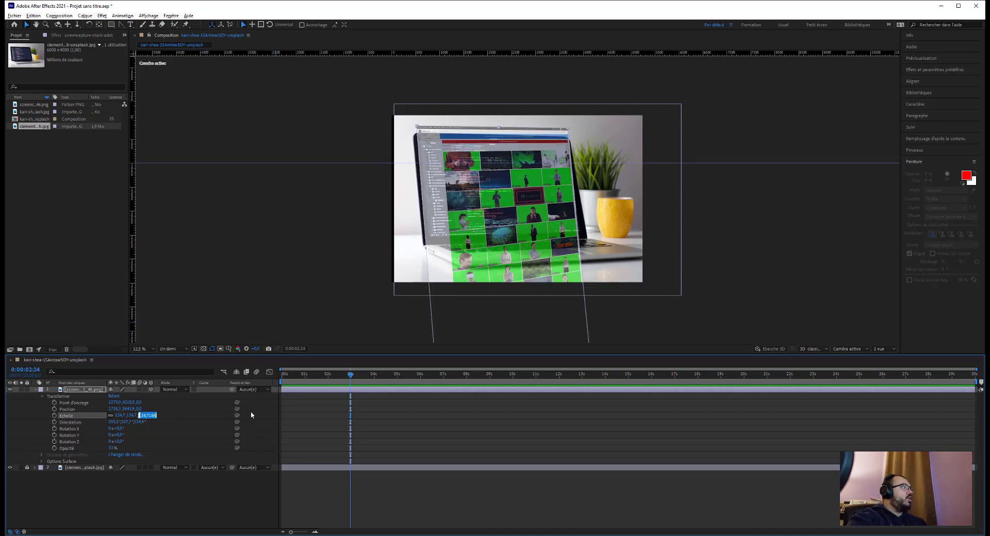
{"action": "key", "text": "Up"}
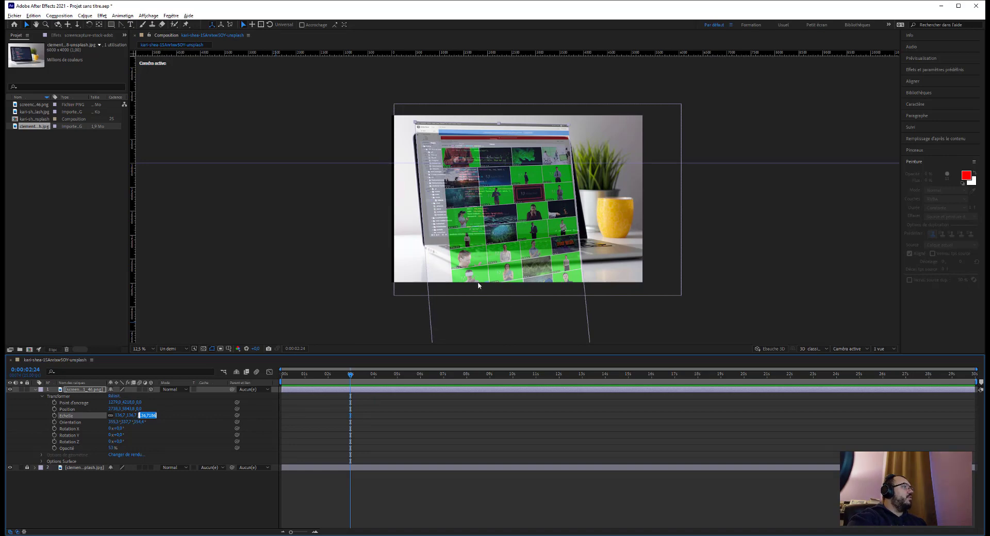
{"action": "left_click_drag", "start_coordinate": [509, 242], "coordinate": [514, 252]}
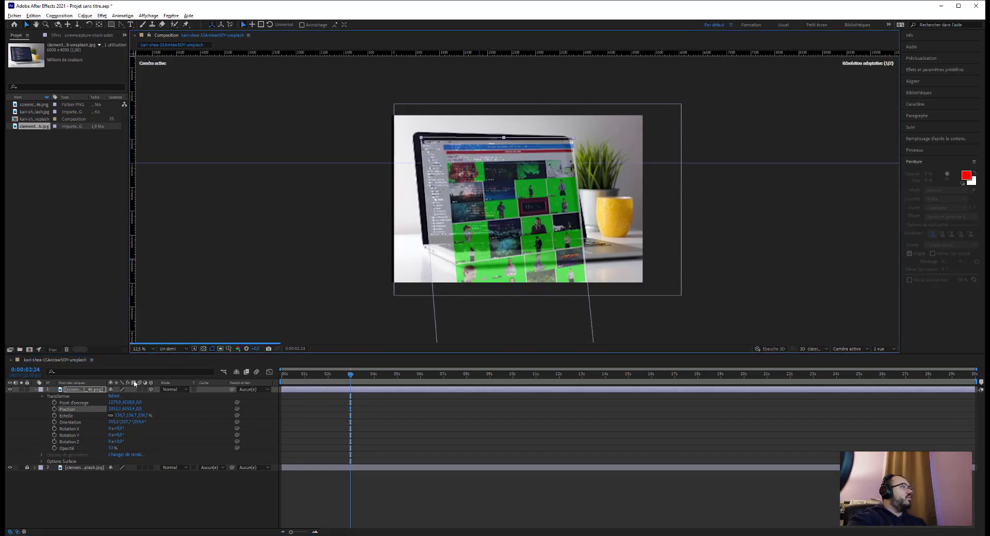
- Restore the screen capture's opacity to 100% and draw a rectangular mask on it around the laptop display
{"action": "left_click_drag", "start_coordinate": [124, 447], "coordinate": [453, 452]}
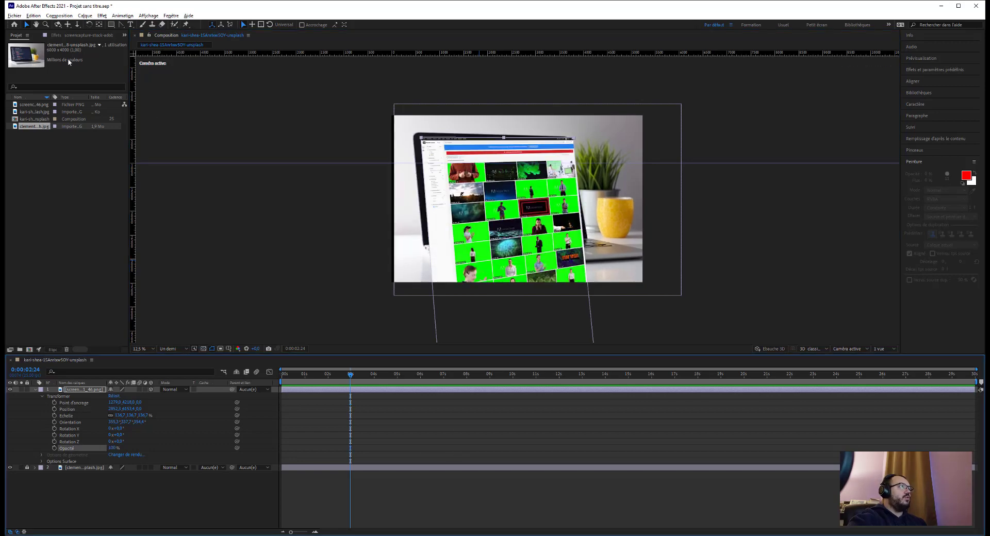
{"action": "left_click", "coordinate": [110, 24]}
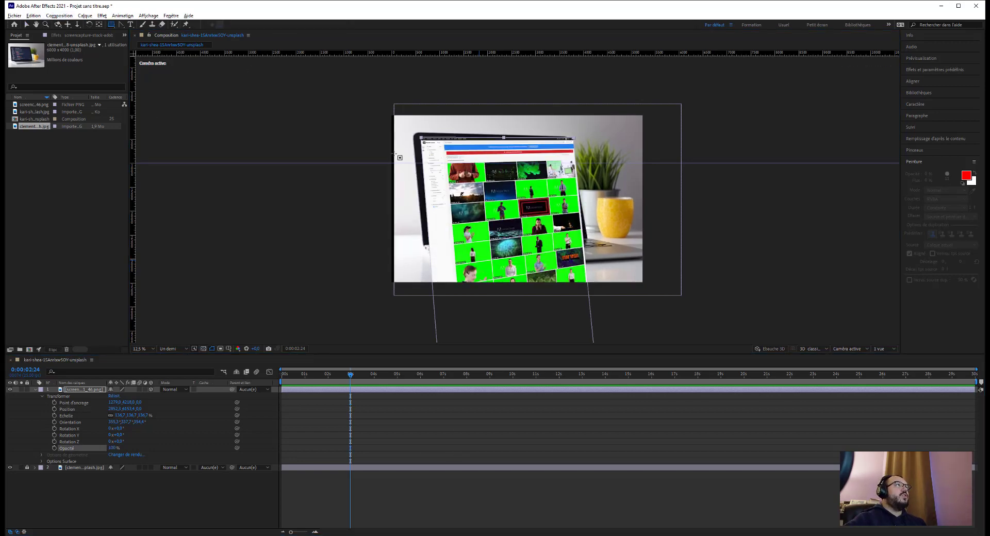
{"action": "left_click_drag", "start_coordinate": [419, 135], "coordinate": [587, 243]}
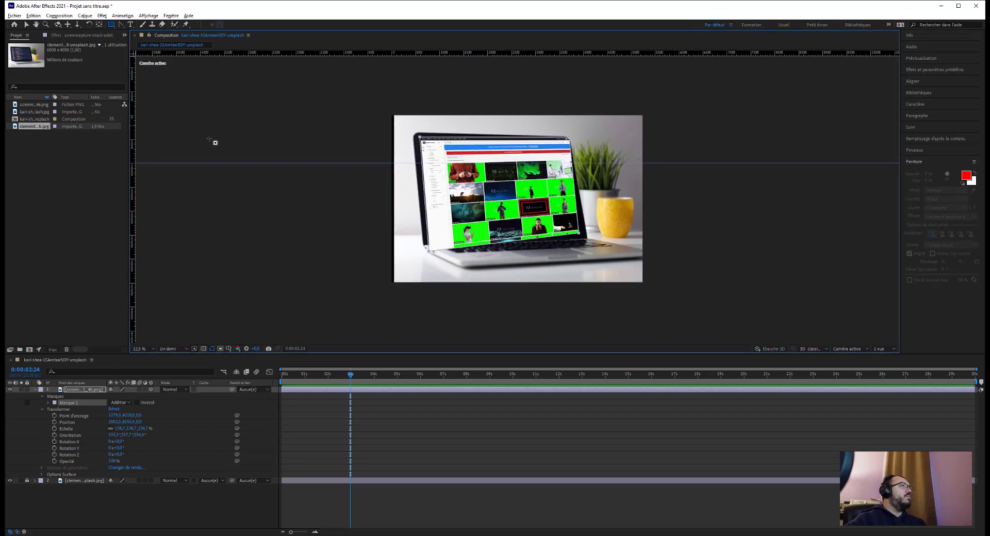
- Adjust the mask's four corner points so the screen capture is cropped to the edges of the laptop display
{"action": "left_click", "coordinate": [26, 25]}
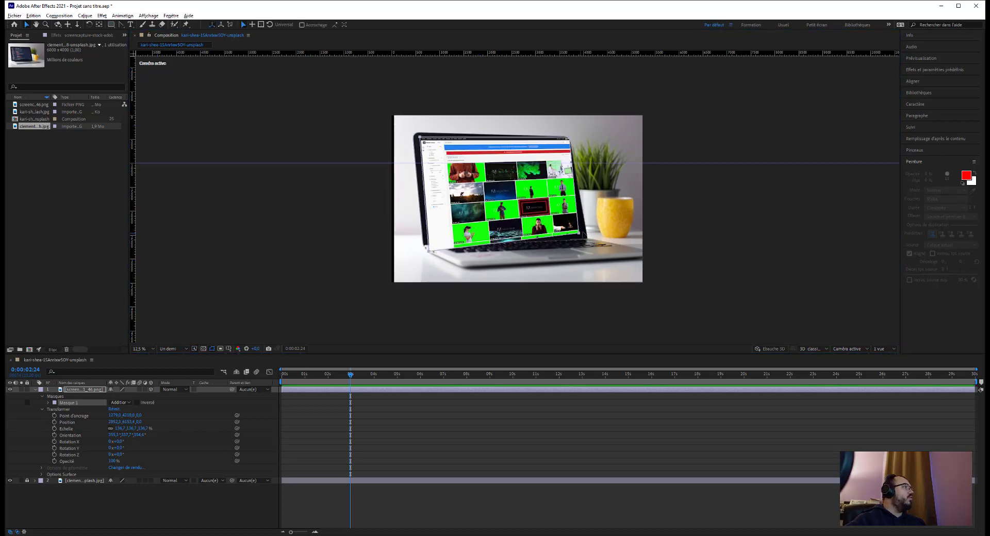
{"action": "left_click", "coordinate": [580, 234]}
{"action": "left_click_drag", "start_coordinate": [580, 231], "coordinate": [581, 237]}
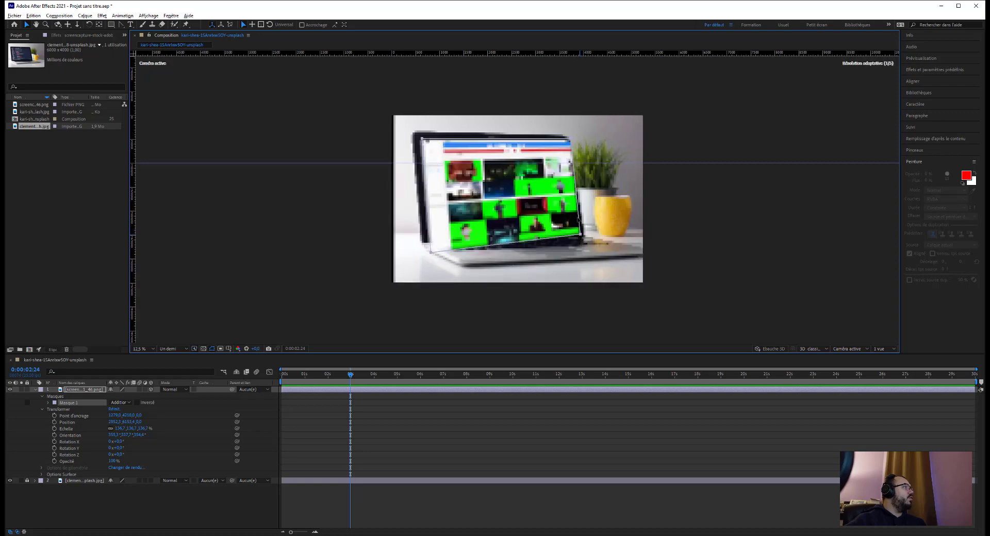
{"action": "mouse_move", "coordinate": [570, 140]}
{"action": "left_mouse_down"}
{"action": "mouse_move", "coordinate": [558, 146]}
{"action": "mouse_move", "coordinate": [564, 138]}
{"action": "left_mouse_up"}
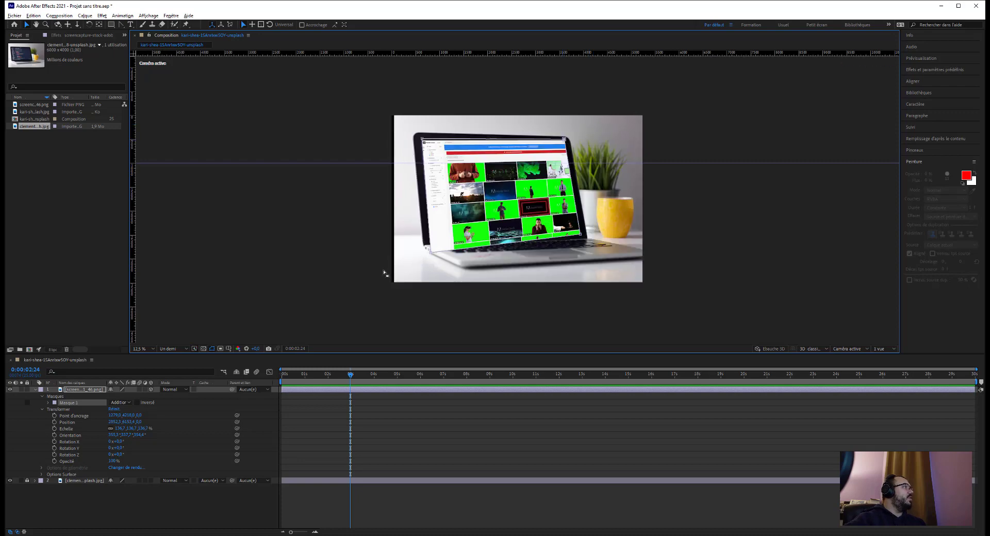
{"action": "left_click_drag", "start_coordinate": [429, 250], "coordinate": [427, 236]}
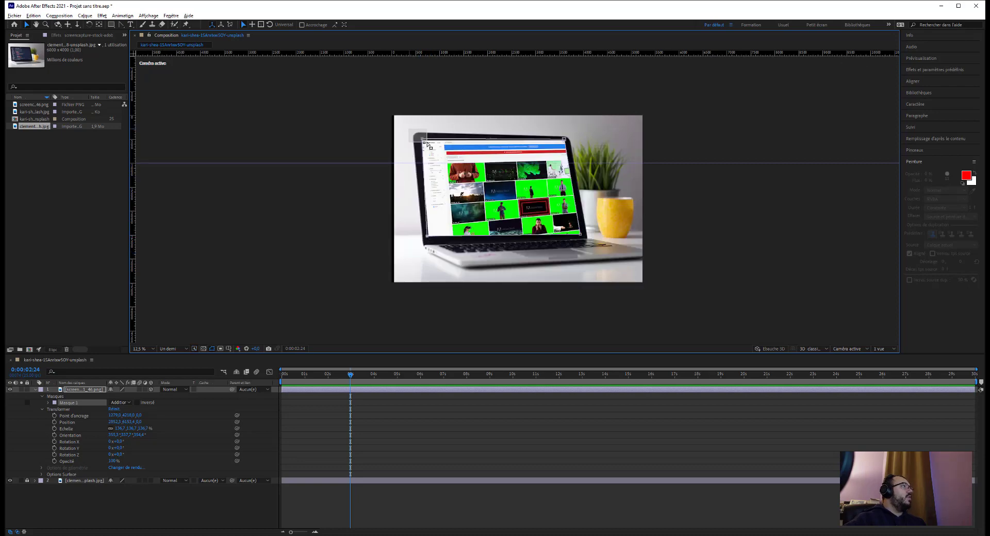
{"action": "left_click_drag", "start_coordinate": [423, 140], "coordinate": [421, 138]}
{"action": "left_click_drag", "start_coordinate": [577, 129], "coordinate": [565, 140]}
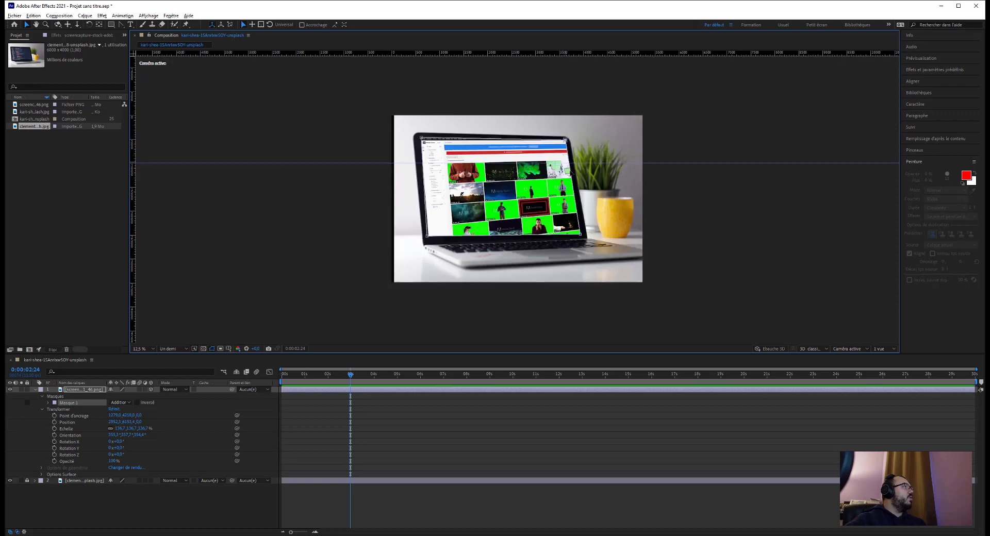
{"action": "left_click_drag", "start_coordinate": [585, 233], "coordinate": [585, 231]}
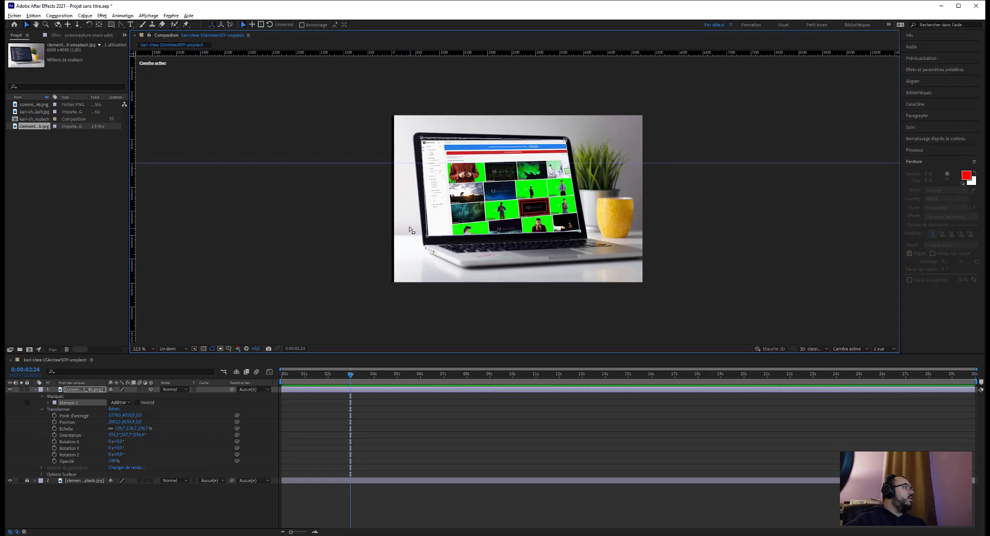
{"action": "left_click_drag", "start_coordinate": [427, 236], "coordinate": [430, 237]}
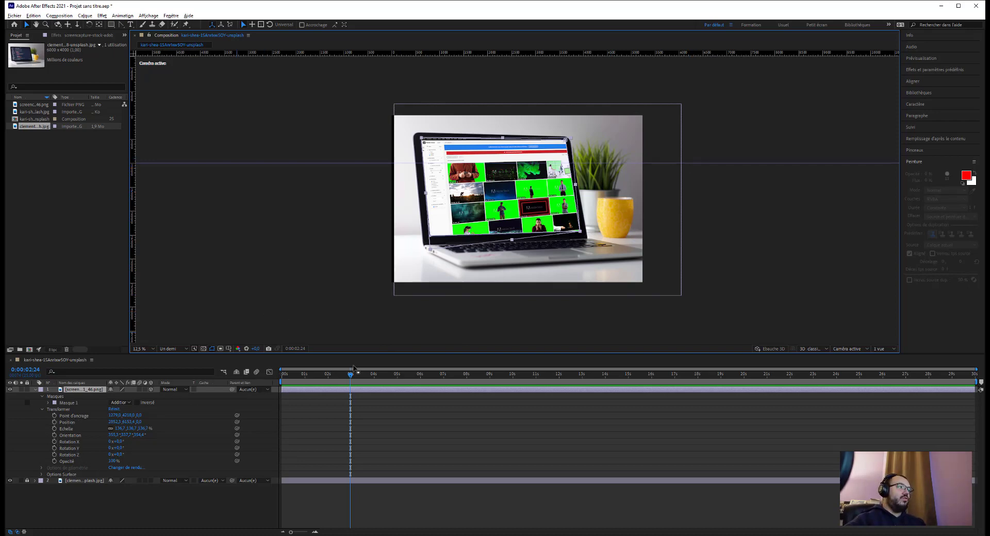
- Enable keyframing for the screen capture's Position and mask path at the start of the timeline
{"action": "left_click_drag", "start_coordinate": [351, 375], "coordinate": [282, 374]}
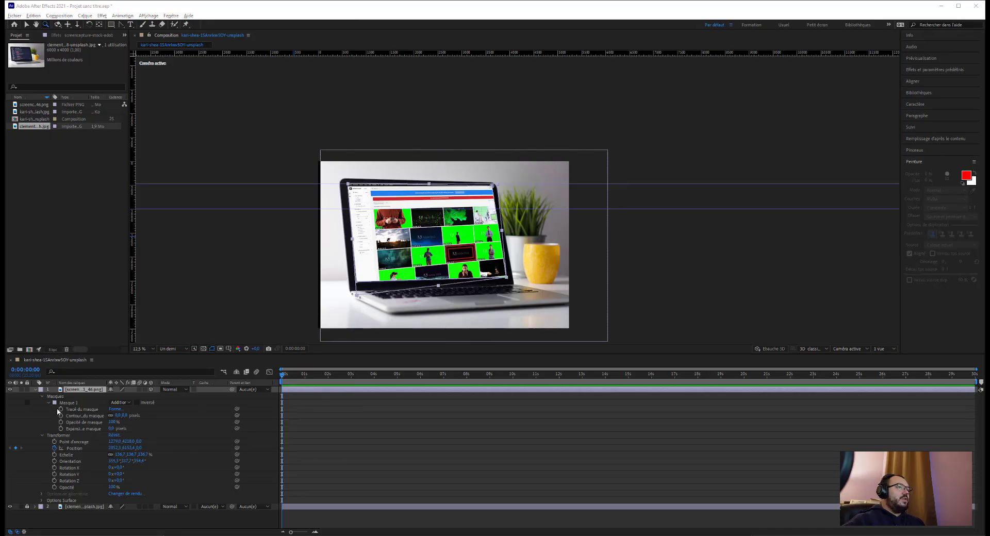
{"action": "left_click", "coordinate": [60, 409]}
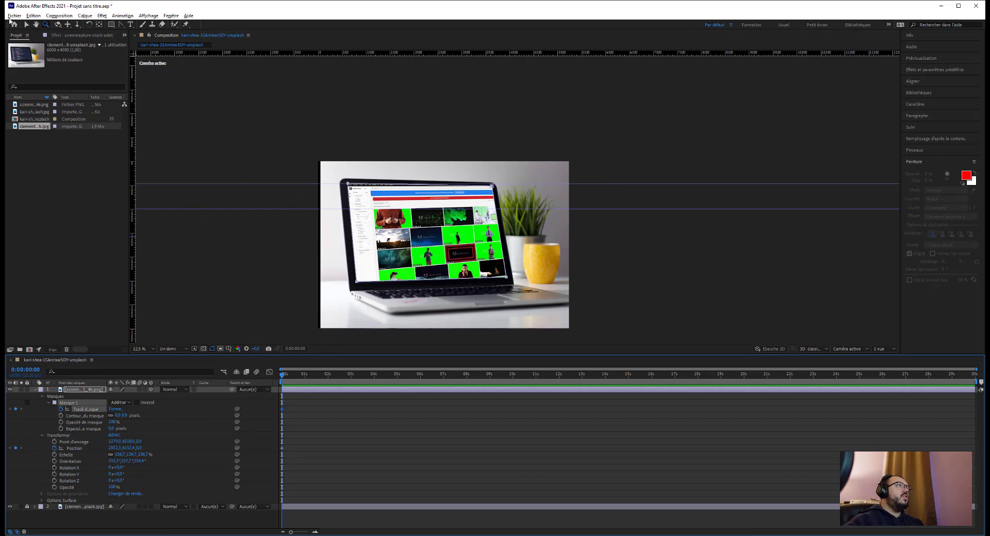
{"action": "left_click", "coordinate": [26, 24]}
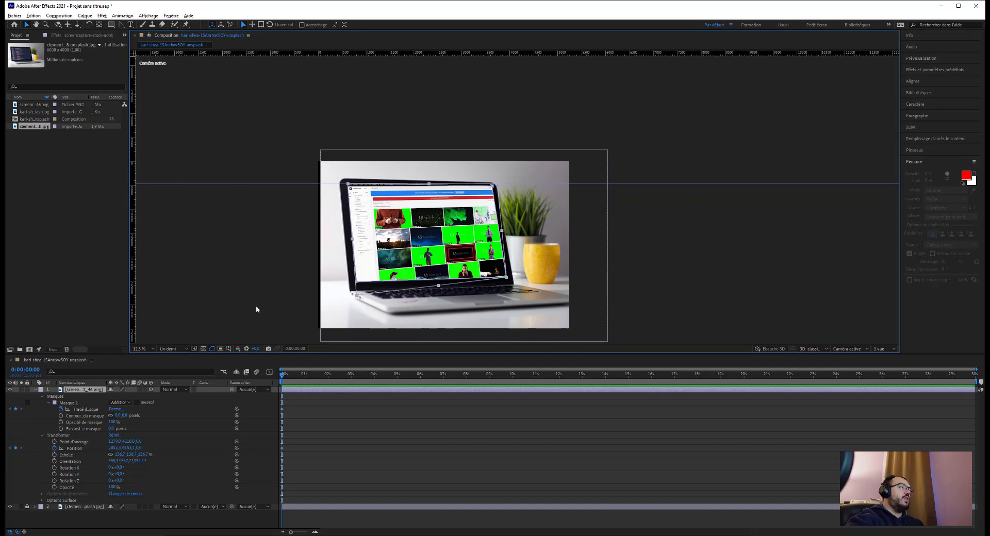
- At 3 seconds, move the screen capture straight upward to set a Position keyframe that scrolls the page
{"action": "left_click_drag", "start_coordinate": [290, 376], "coordinate": [352, 377]}
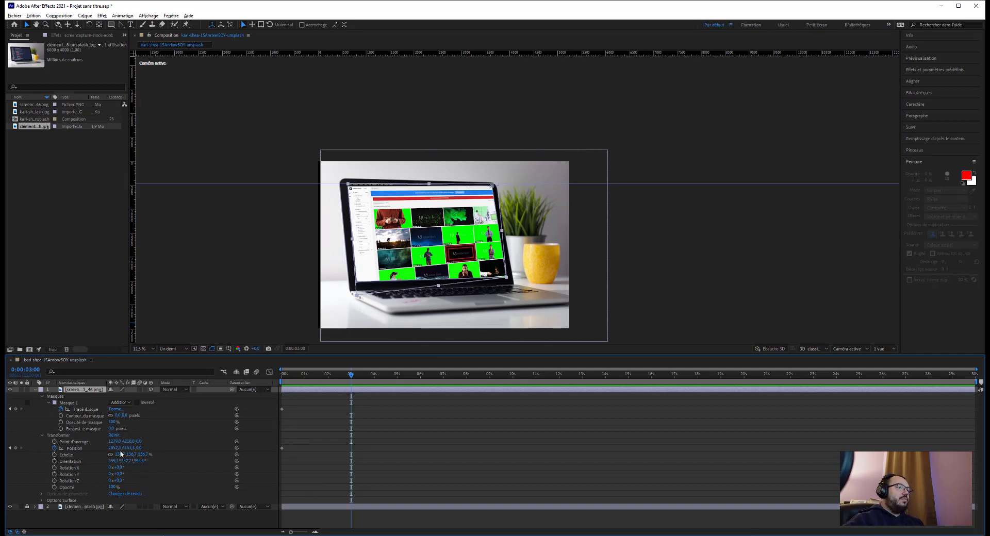
{"action": "left_click_drag", "start_coordinate": [425, 242], "coordinate": [414, 93]}
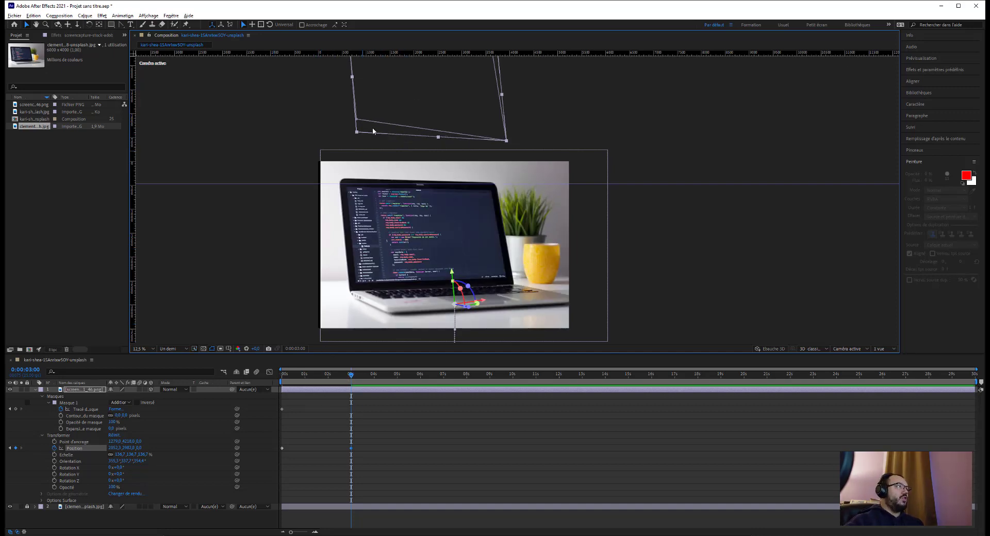
- At 3 seconds, move the mask path down over the laptop display and fit its upper-right corner to the bezel
{"action": "scroll", "coordinate": [458, 149], "scroll_direction": "up", "scroll_amount": 1}
{"action": "scroll", "coordinate": [452, 161], "scroll_direction": "down", "scroll_amount": 2}
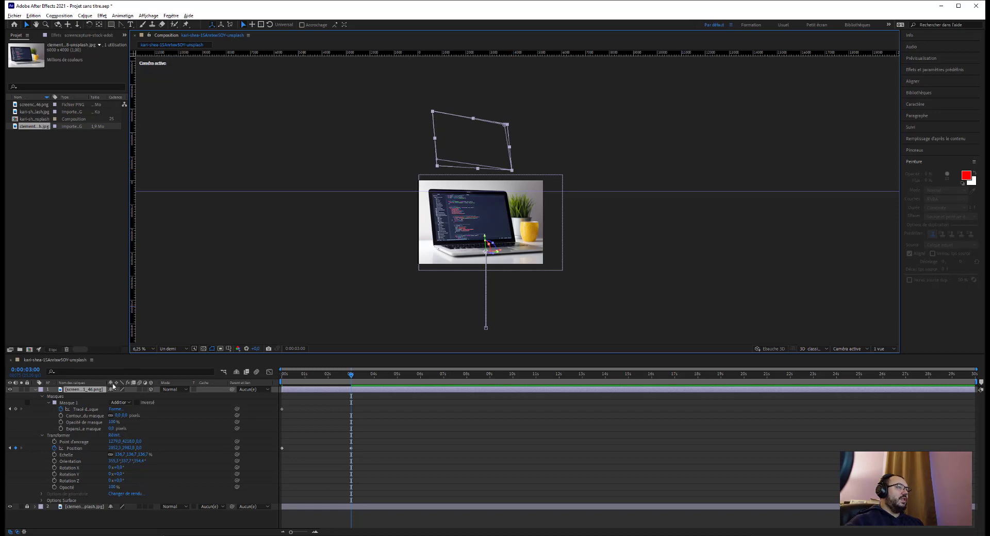
{"action": "left_click", "coordinate": [86, 409]}
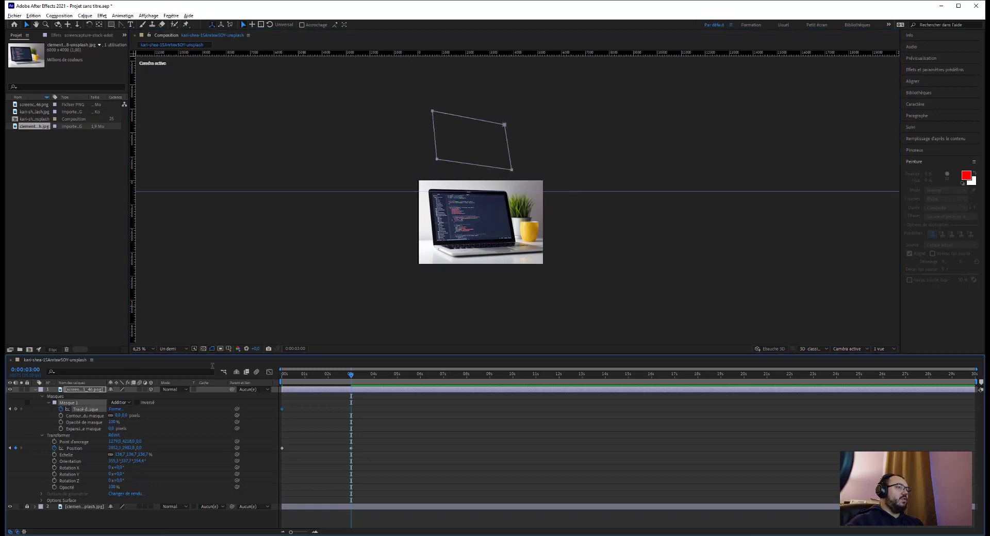
{"action": "left_click_drag", "start_coordinate": [504, 126], "coordinate": [504, 194]}
{"action": "scroll", "coordinate": [504, 195], "scroll_direction": "up", "scroll_amount": 3}
{"action": "scroll", "coordinate": [440, 210], "scroll_direction": "down", "scroll_amount": 3}
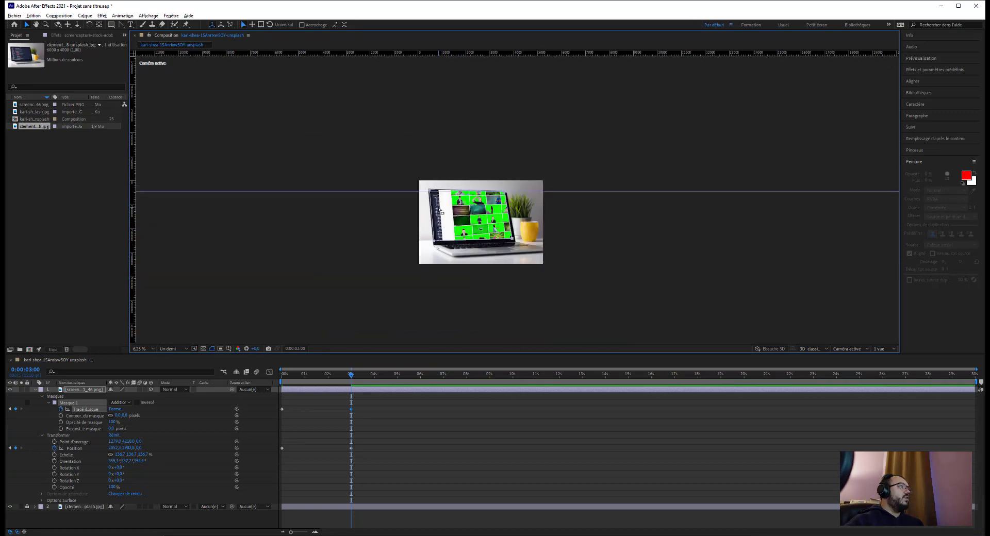
{"action": "scroll", "coordinate": [440, 209], "scroll_direction": "up", "scroll_amount": 2}
{"action": "scroll", "coordinate": [440, 210], "scroll_direction": "up", "scroll_amount": 2}
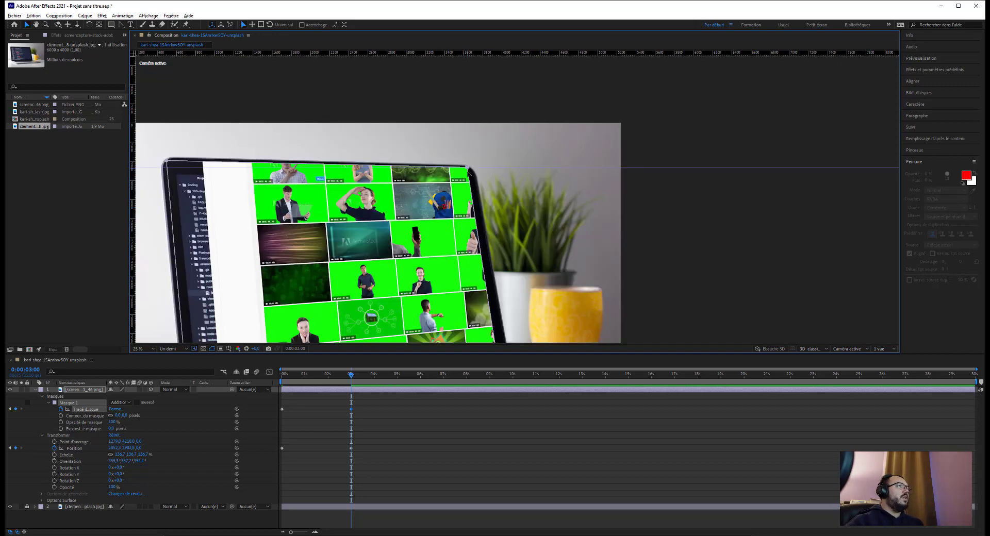
{"action": "left_click_drag", "start_coordinate": [467, 168], "coordinate": [467, 174]}
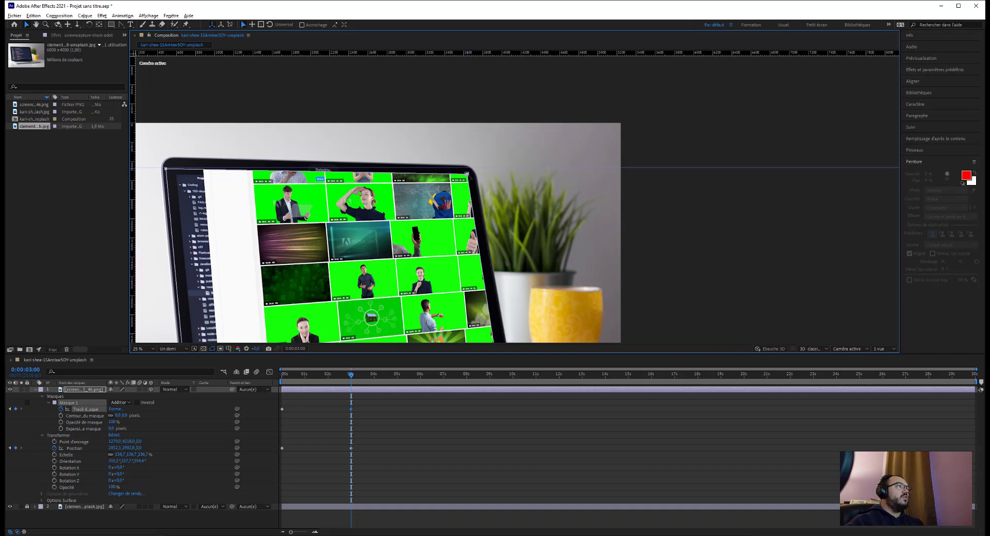
- Try to shift the screen capture slightly to the left at the 3-second Position keyframe, and undo the move
{"action": "left_click", "coordinate": [351, 449]}
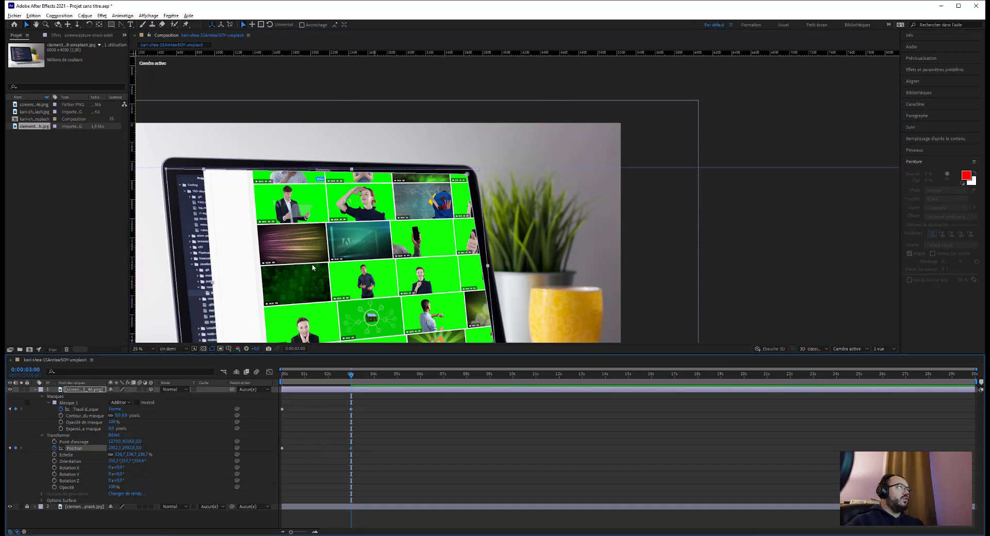
{"action": "left_click_drag", "start_coordinate": [312, 268], "coordinate": [305, 270]}
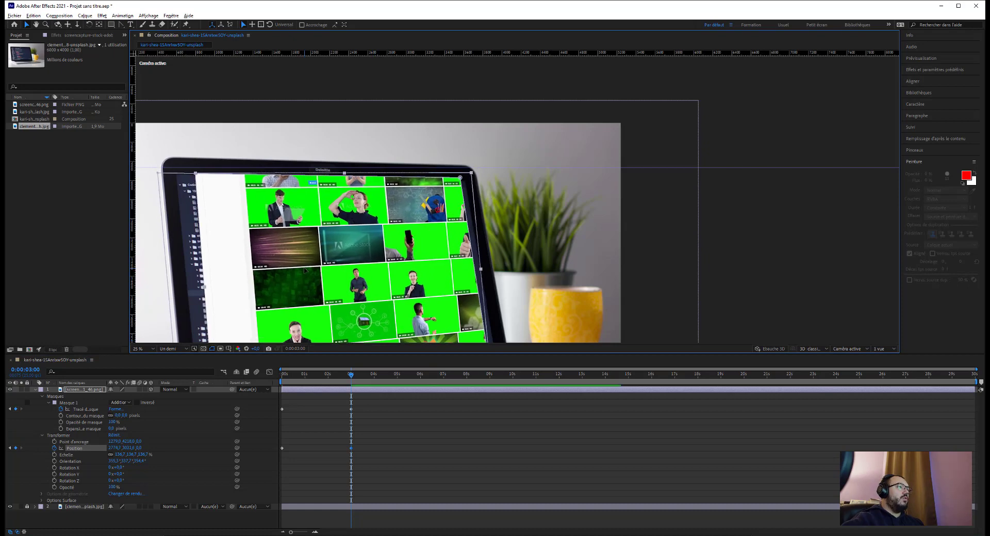
{"action": "key", "text": "ctrl+z"}
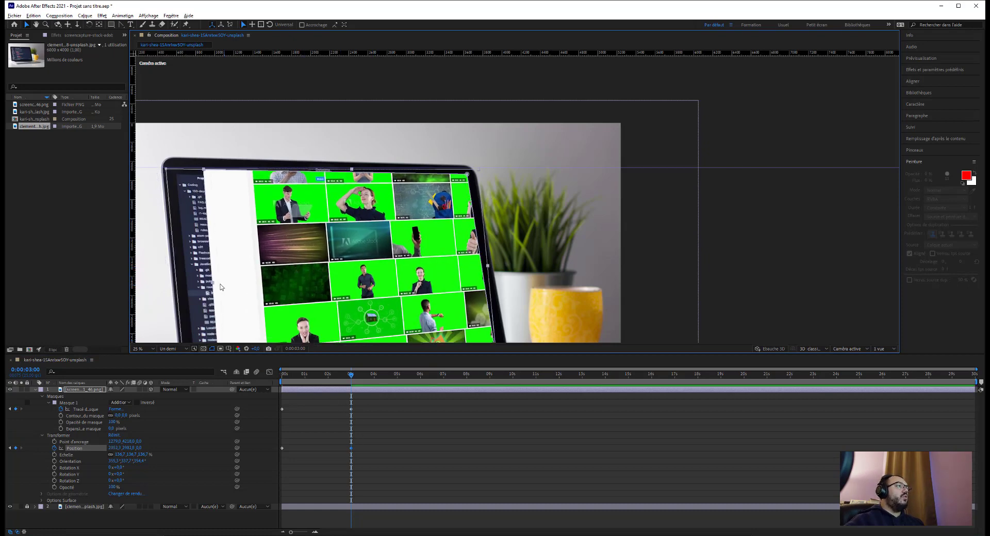
- Return to the first frame and place a vertical guide at the laptop display's upper-left corner
{"action": "key", "text": "comma"}
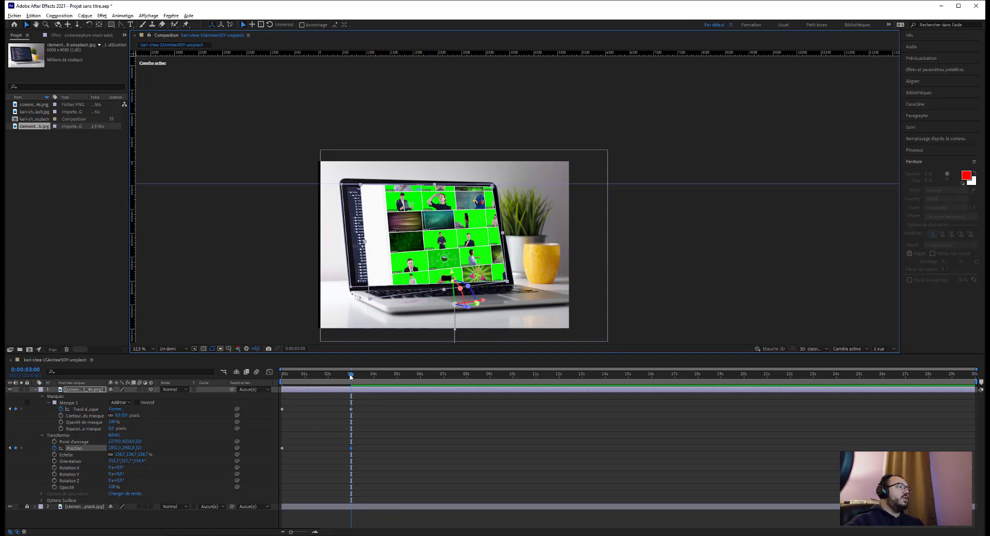
{"action": "left_click_drag", "start_coordinate": [351, 377], "coordinate": [269, 371]}
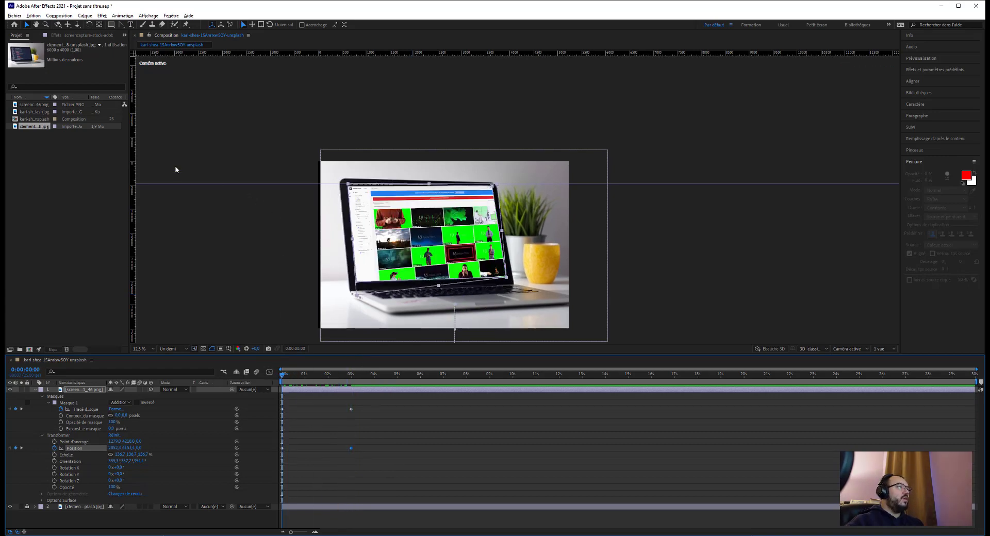
{"action": "left_click_drag", "start_coordinate": [132, 164], "coordinate": [347, 164]}
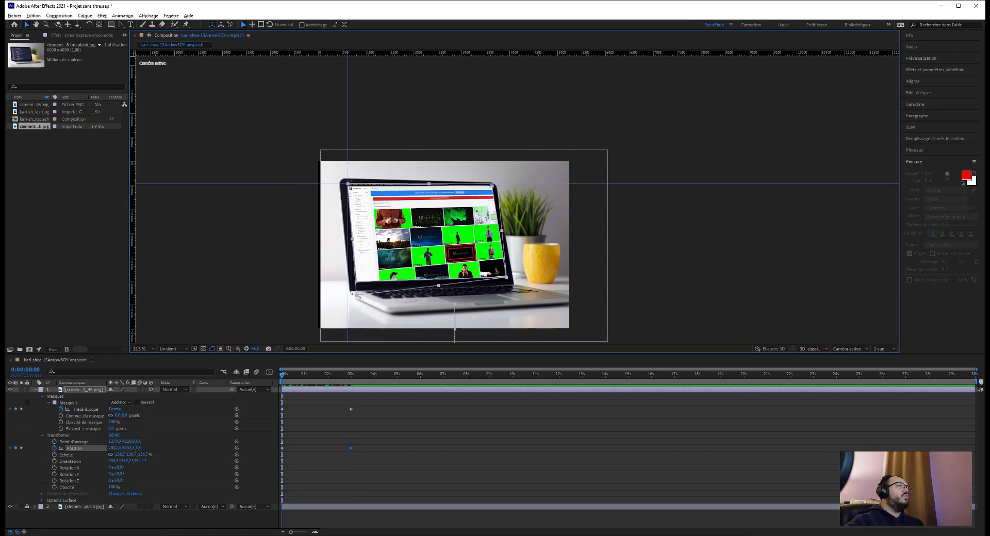
- At about 3 seconds, try to shift the mask path right and down and nudge it vertically, and undo the changes
{"action": "left_click", "coordinate": [353, 376]}
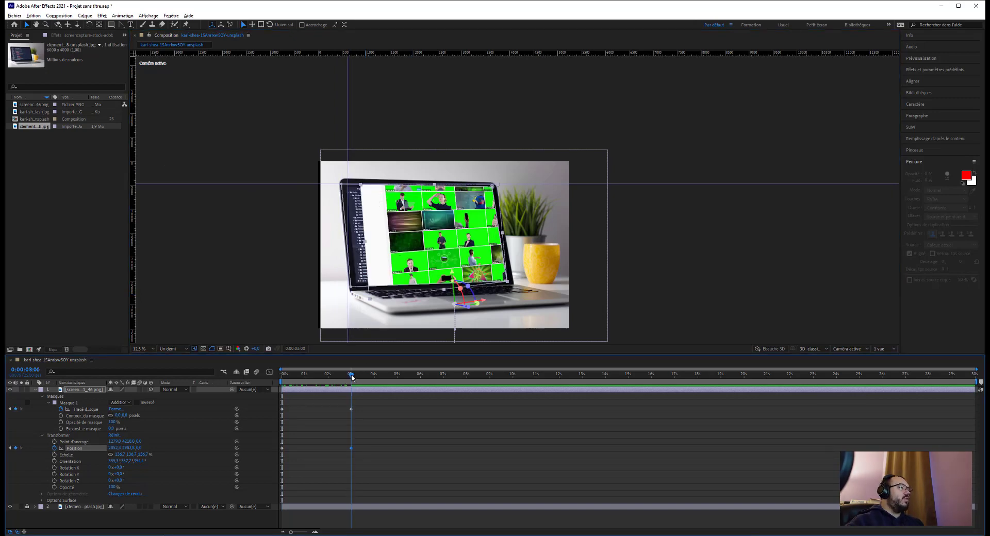
{"action": "left_click", "coordinate": [73, 404]}
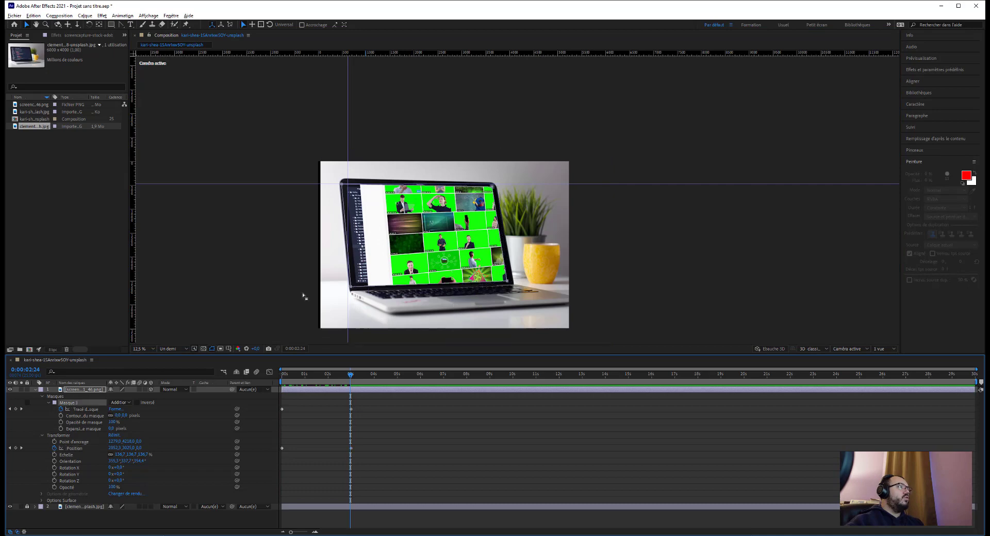
{"action": "left_click_drag", "start_coordinate": [492, 187], "coordinate": [496, 192]}
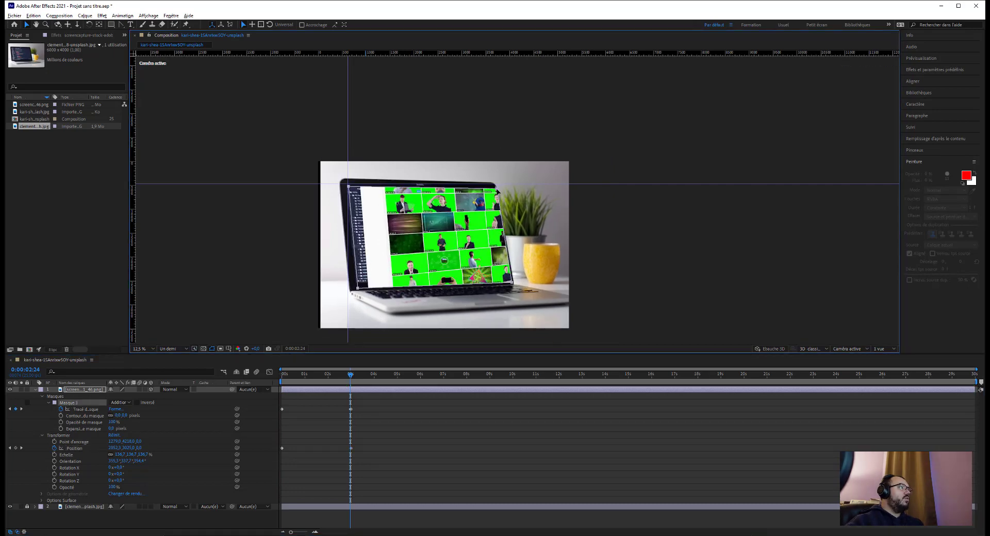
{"action": "key", "text": "Up"}
{"action": "key", "text": "Up"}
{"action": "key", "text": "Up"}
{"action": "key", "text": "shift+Down"}
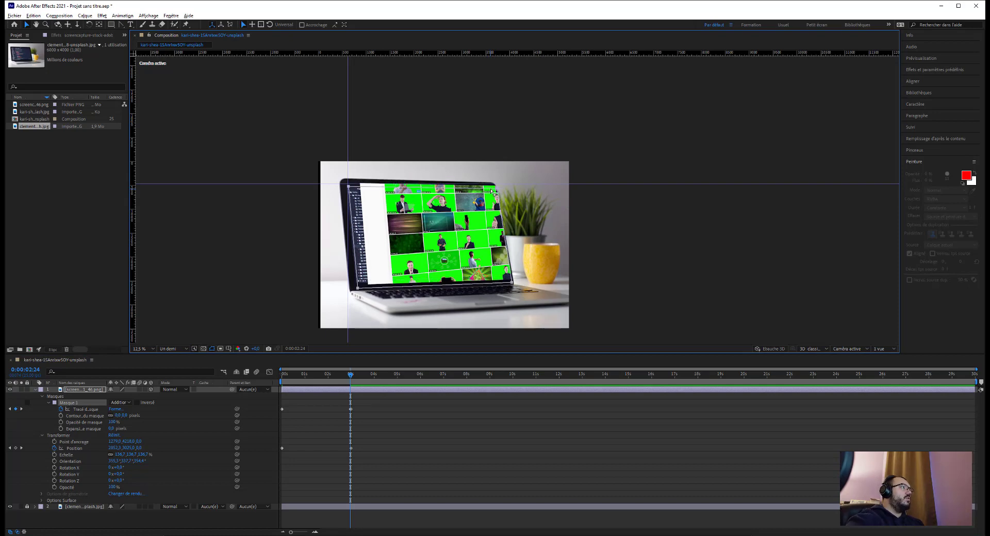
{"action": "key", "text": "shift+Up"}
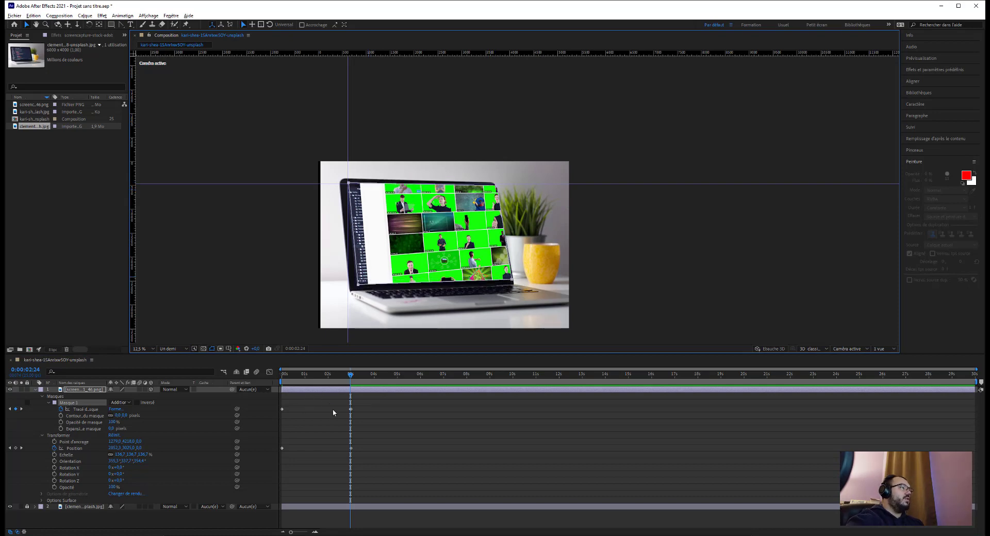
{"action": "key", "text": "shift+Down"}
{"action": "key", "text": "shift+Up"}
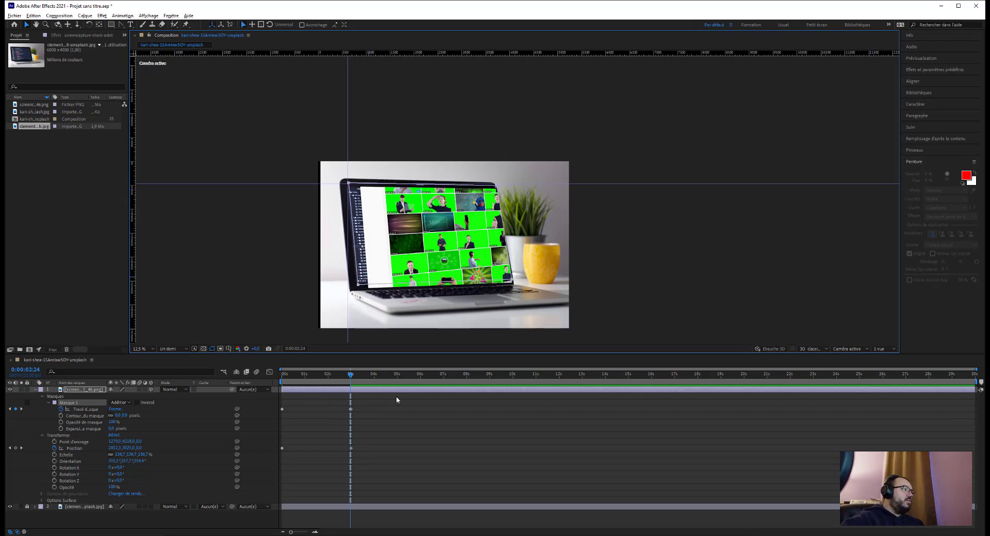
{"action": "key", "text": "shift+Up"}
{"action": "key", "text": "shift+Down"}
{"action": "key", "text": "ctrl+z"}
{"action": "key", "text": "ctrl+z"}
{"action": "key", "text": "ctrl+z"}
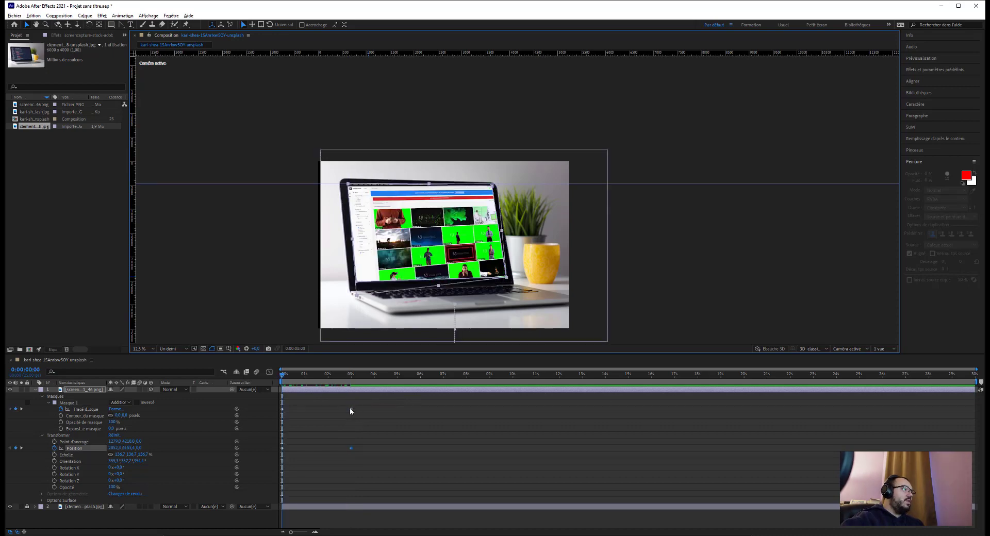
- Return to the first frame and place a vertical guide again at the laptop display's upper-left corner
{"action": "left_click", "coordinate": [351, 374]}
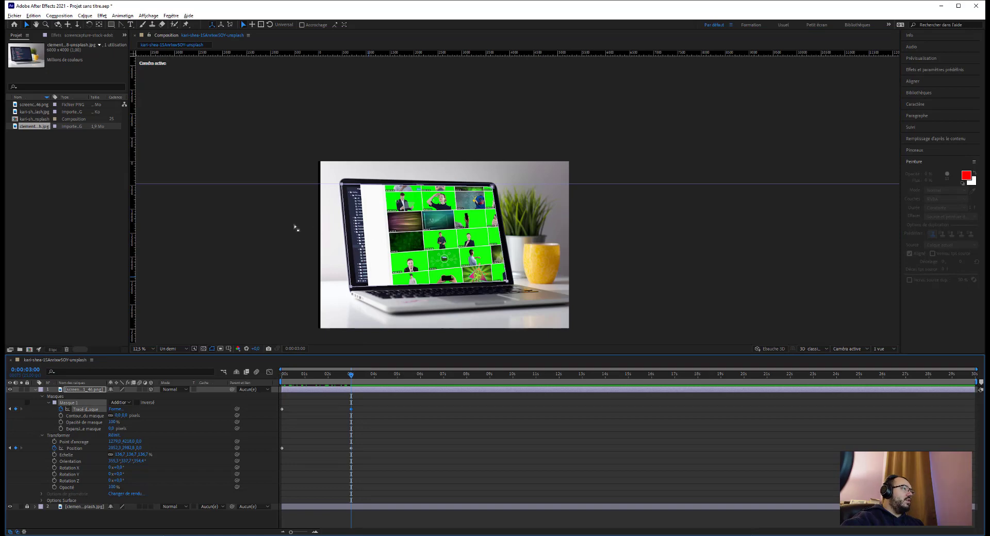
{"action": "left_click_drag", "start_coordinate": [318, 380], "coordinate": [273, 381]}
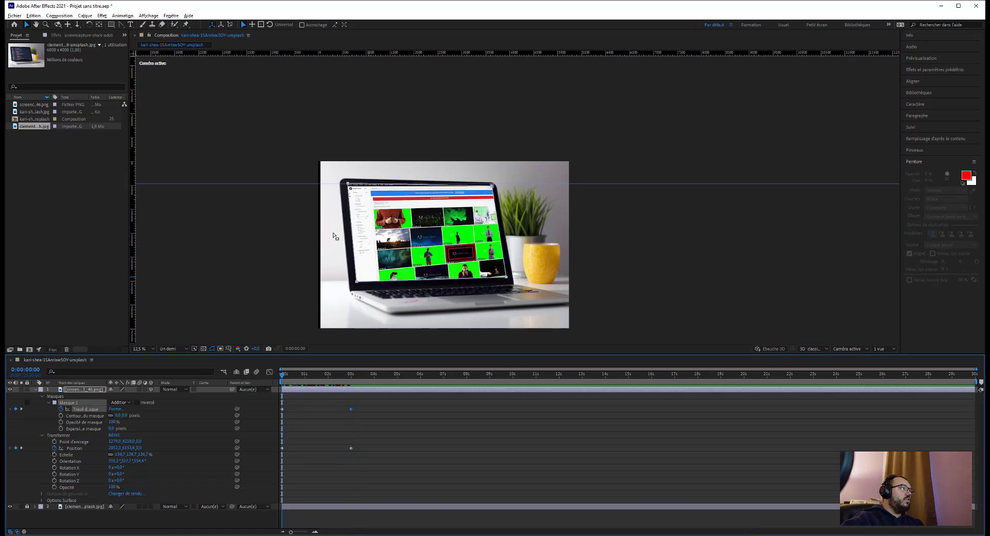
{"action": "left_click_drag", "start_coordinate": [133, 217], "coordinate": [347, 218]}
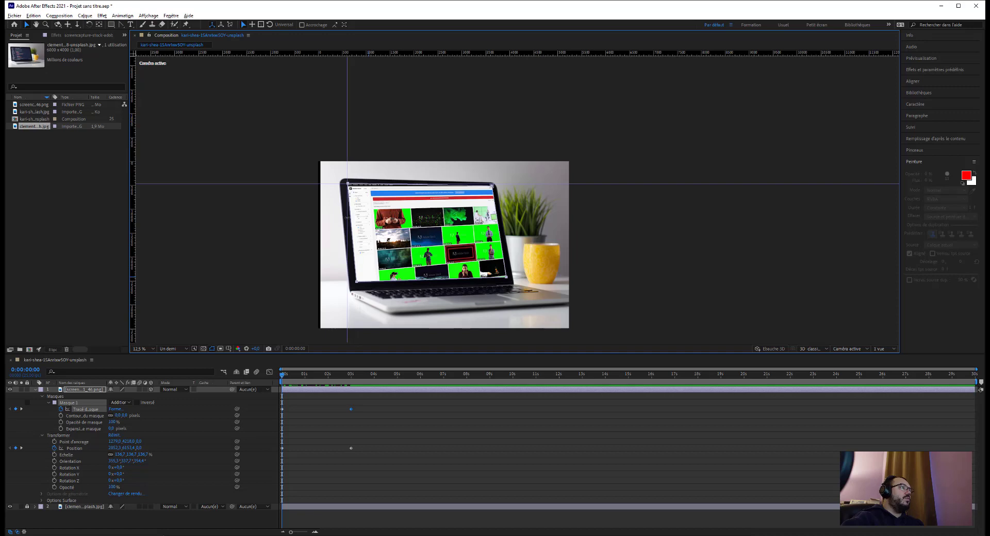
- At 3 seconds, shift the mask path right and down, and pull its right-hand corners in to the laptop display's edge
{"action": "left_click", "coordinate": [352, 379]}
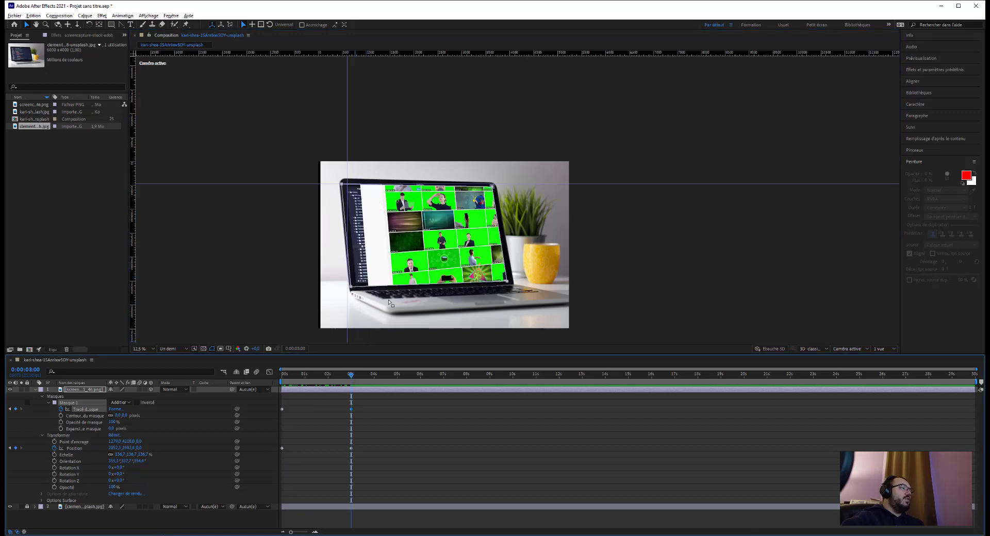
{"action": "left_click_drag", "start_coordinate": [492, 186], "coordinate": [499, 190]}
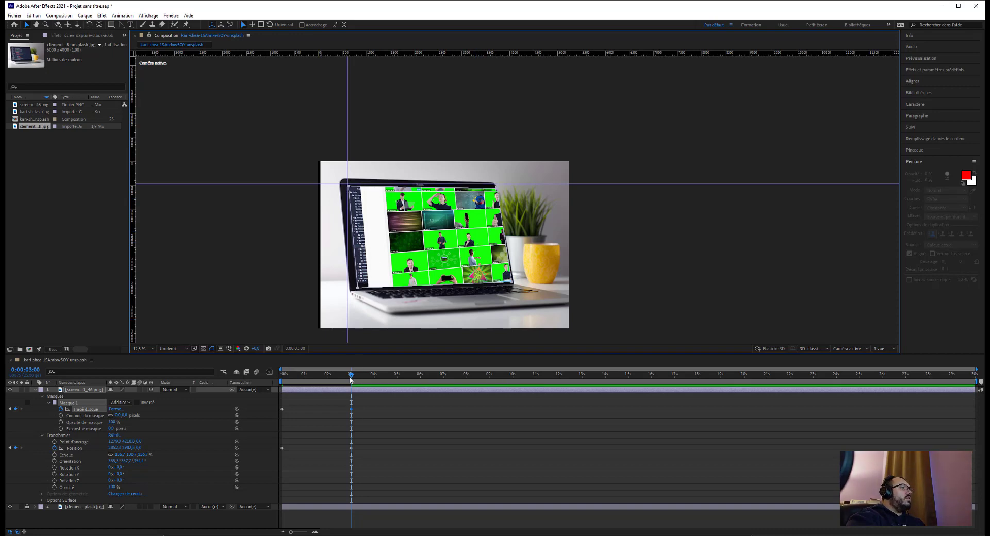
{"action": "mouse_move", "coordinate": [350, 380]}
{"action": "left_mouse_down"}
{"action": "mouse_move", "coordinate": [281, 378]}
{"action": "mouse_move", "coordinate": [351, 374]}
{"action": "left_mouse_up"}
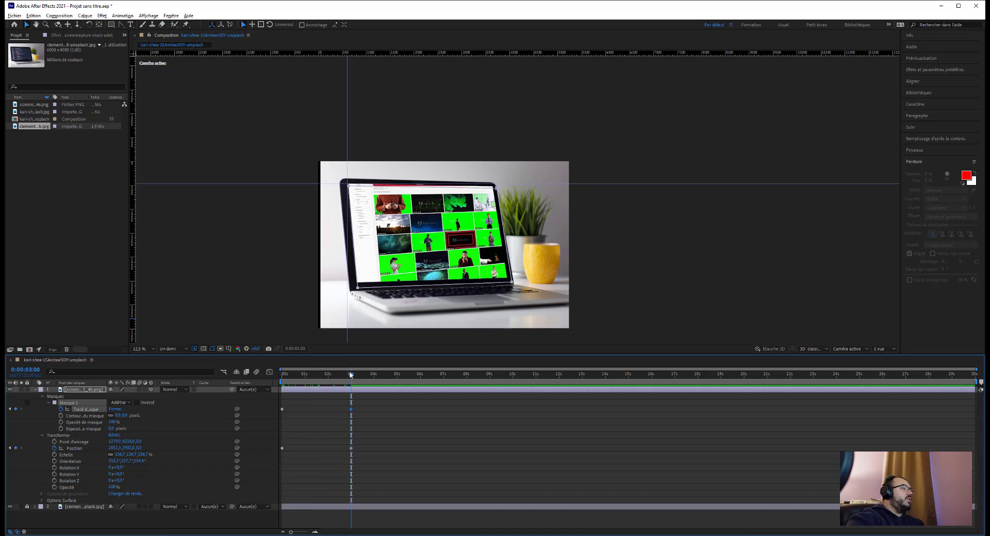
{"action": "left_click_drag", "start_coordinate": [513, 284], "coordinate": [505, 277]}
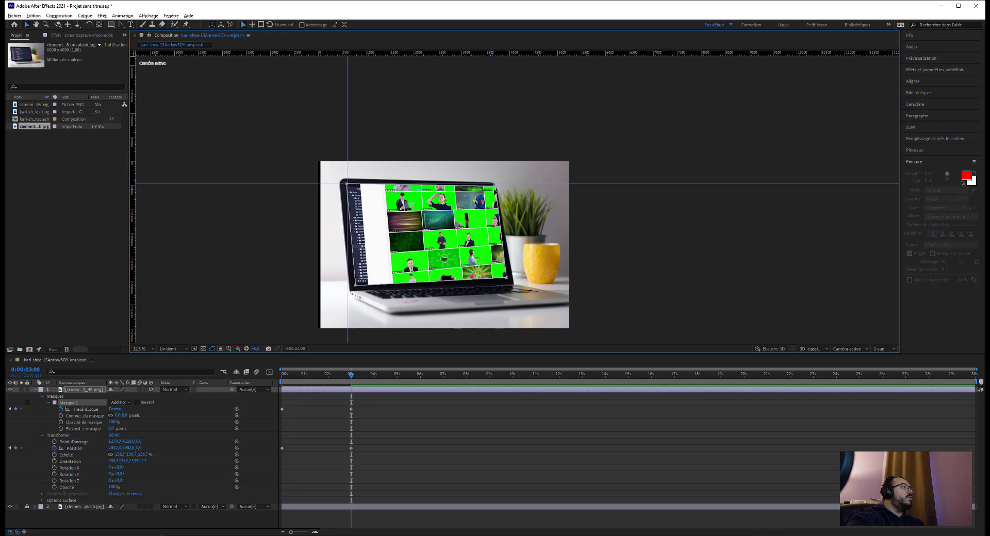
{"action": "left_click_drag", "start_coordinate": [496, 188], "coordinate": [491, 189]}
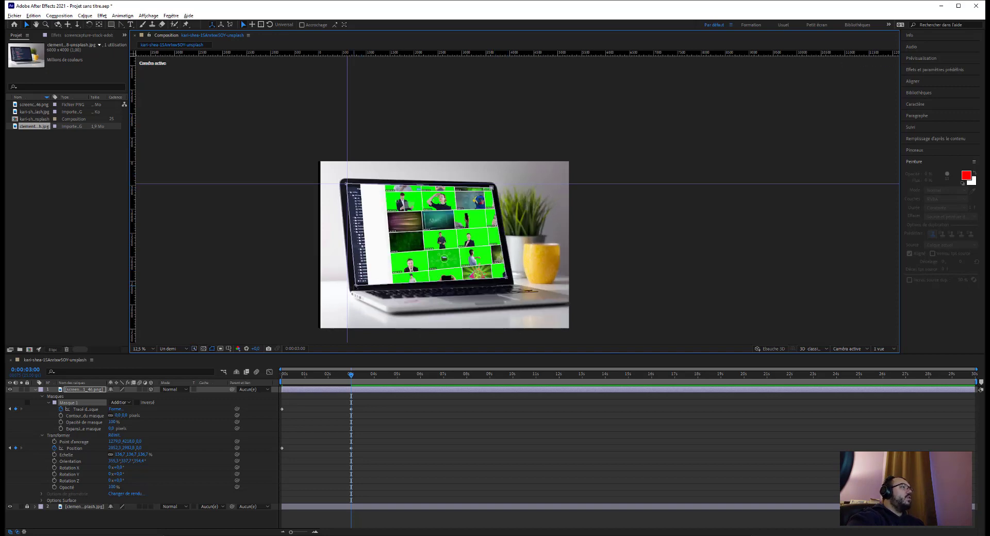
- Check the scroll from the first frame to 3 seconds, and move the screen capture slightly left at the 3-second Position keyframe
{"action": "left_click_drag", "start_coordinate": [352, 377], "coordinate": [281, 375]}
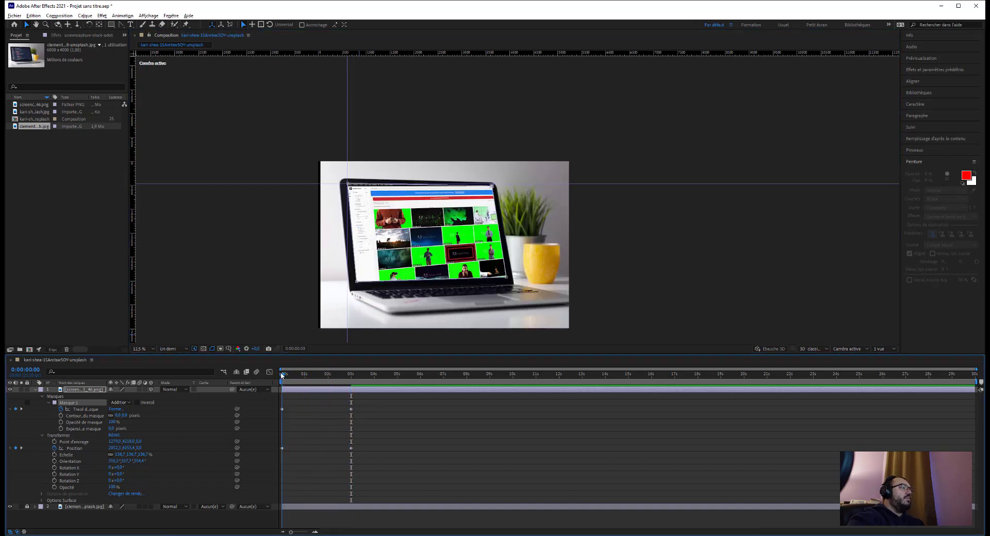
{"action": "left_click", "coordinate": [351, 448]}
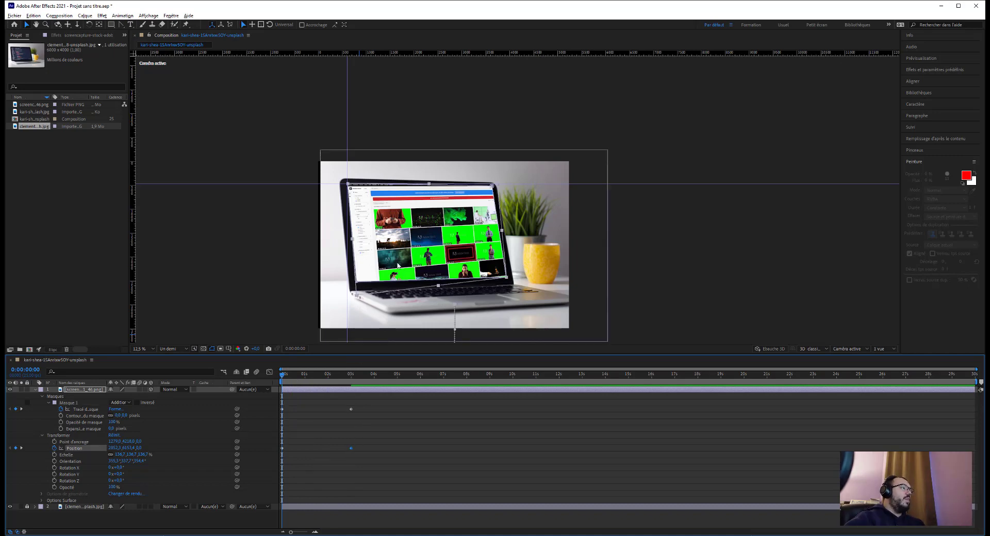
{"action": "left_click_drag", "start_coordinate": [284, 378], "coordinate": [318, 373]}
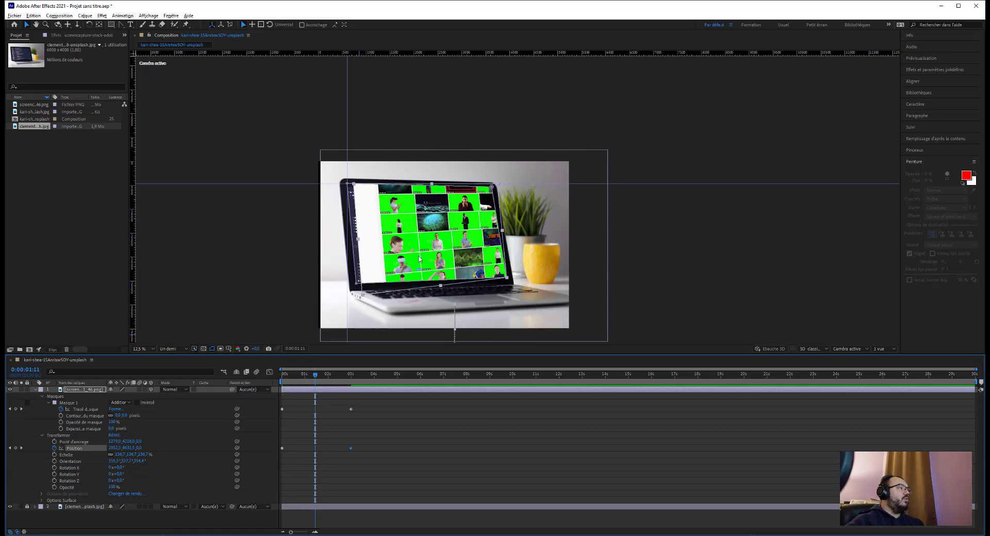
{"action": "left_click_drag", "start_coordinate": [316, 376], "coordinate": [351, 375]}
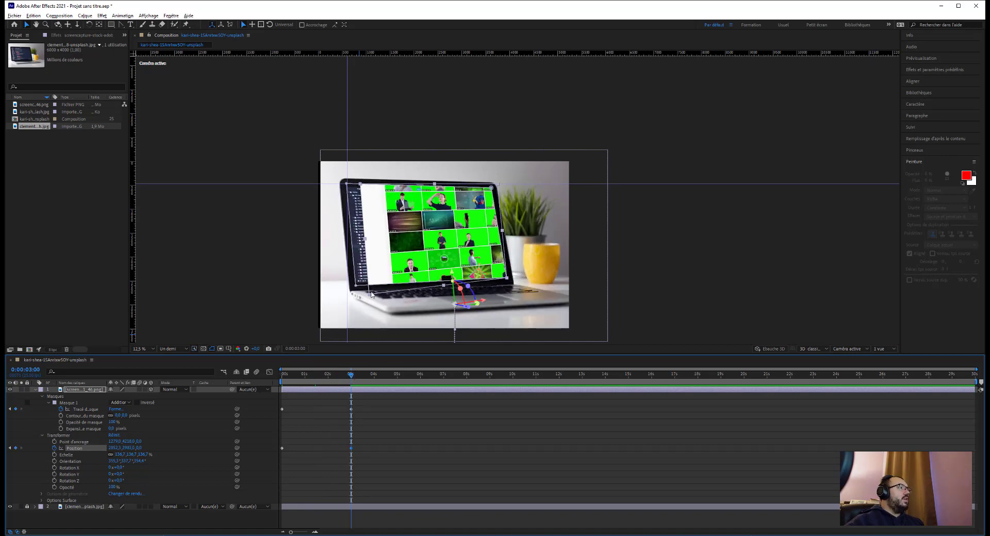
{"action": "left_click_drag", "start_coordinate": [401, 239], "coordinate": [392, 239]}
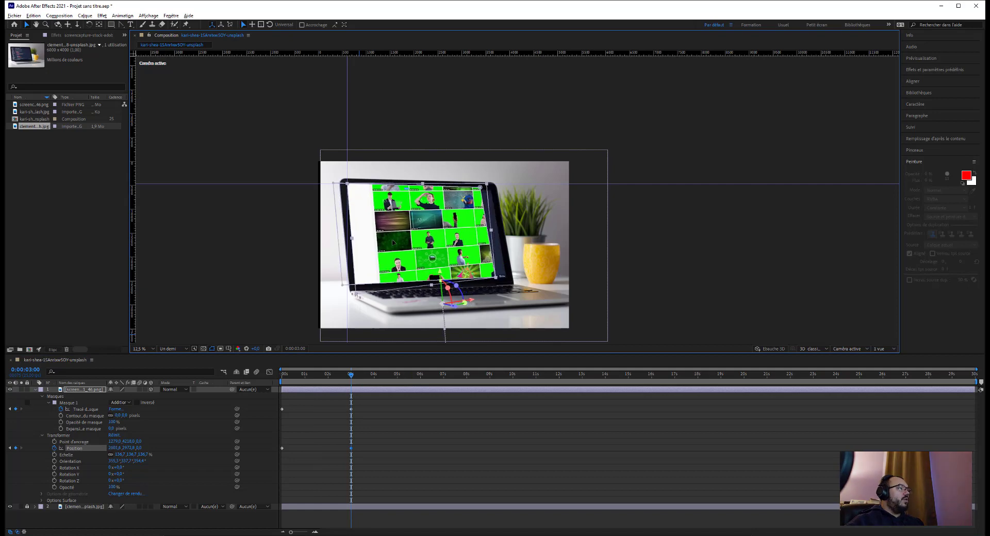
- At the 3-second mask path keyframe, move the mask right so its upper-left corner sits at the guides' intersection
{"action": "left_click", "coordinate": [351, 410]}
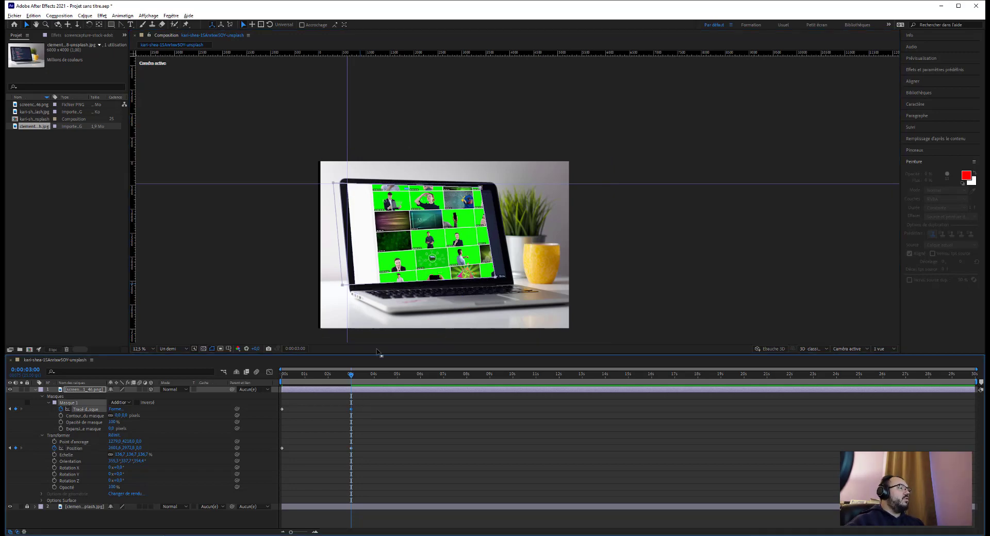
{"action": "left_click", "coordinate": [333, 184]}
{"action": "left_click_drag", "start_coordinate": [335, 185], "coordinate": [346, 183]}
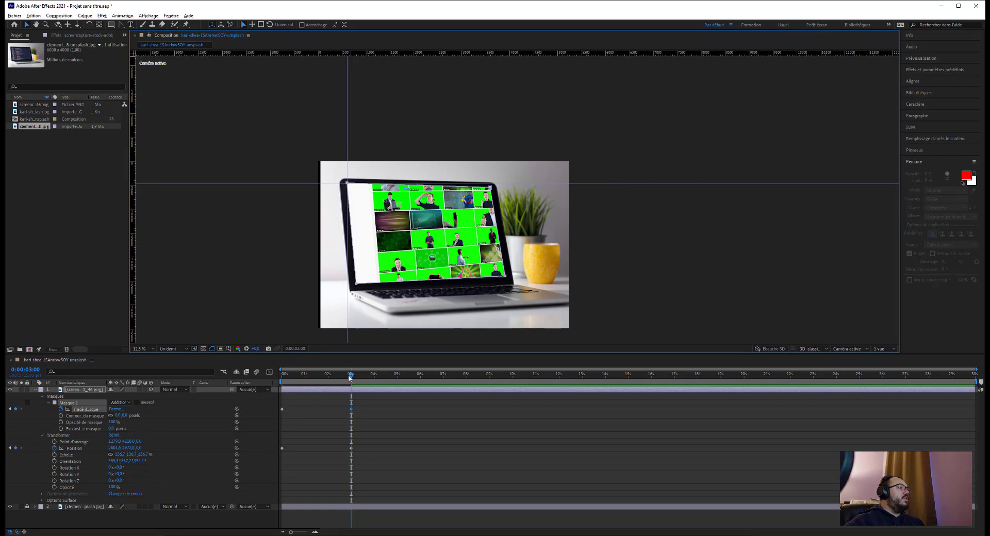
- Play back the scrolling animation from the first frame and return to the start
{"action": "left_click_drag", "start_coordinate": [349, 378], "coordinate": [259, 380]}
{"action": "key", "text": "space"}
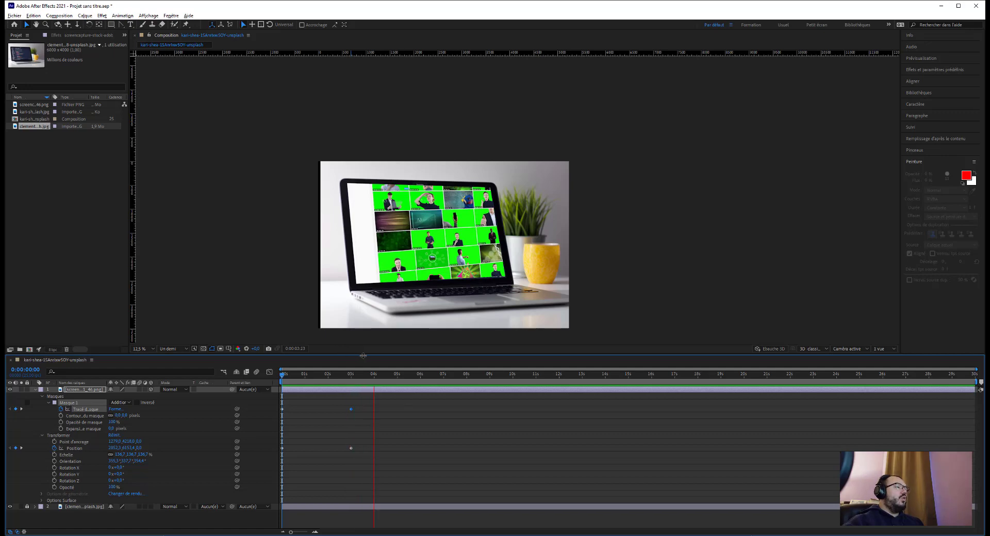
{"action": "left_click_drag", "start_coordinate": [292, 380], "coordinate": [254, 376]}
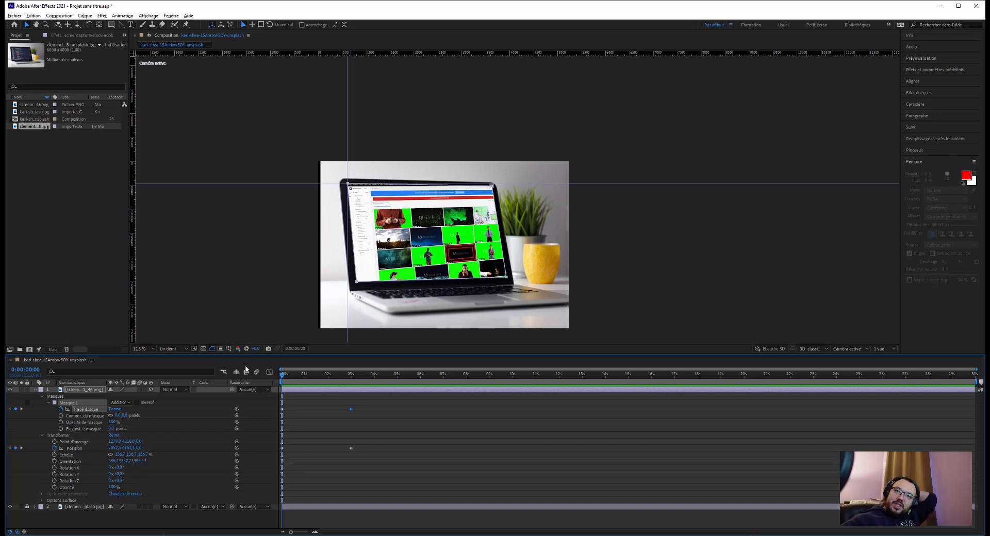